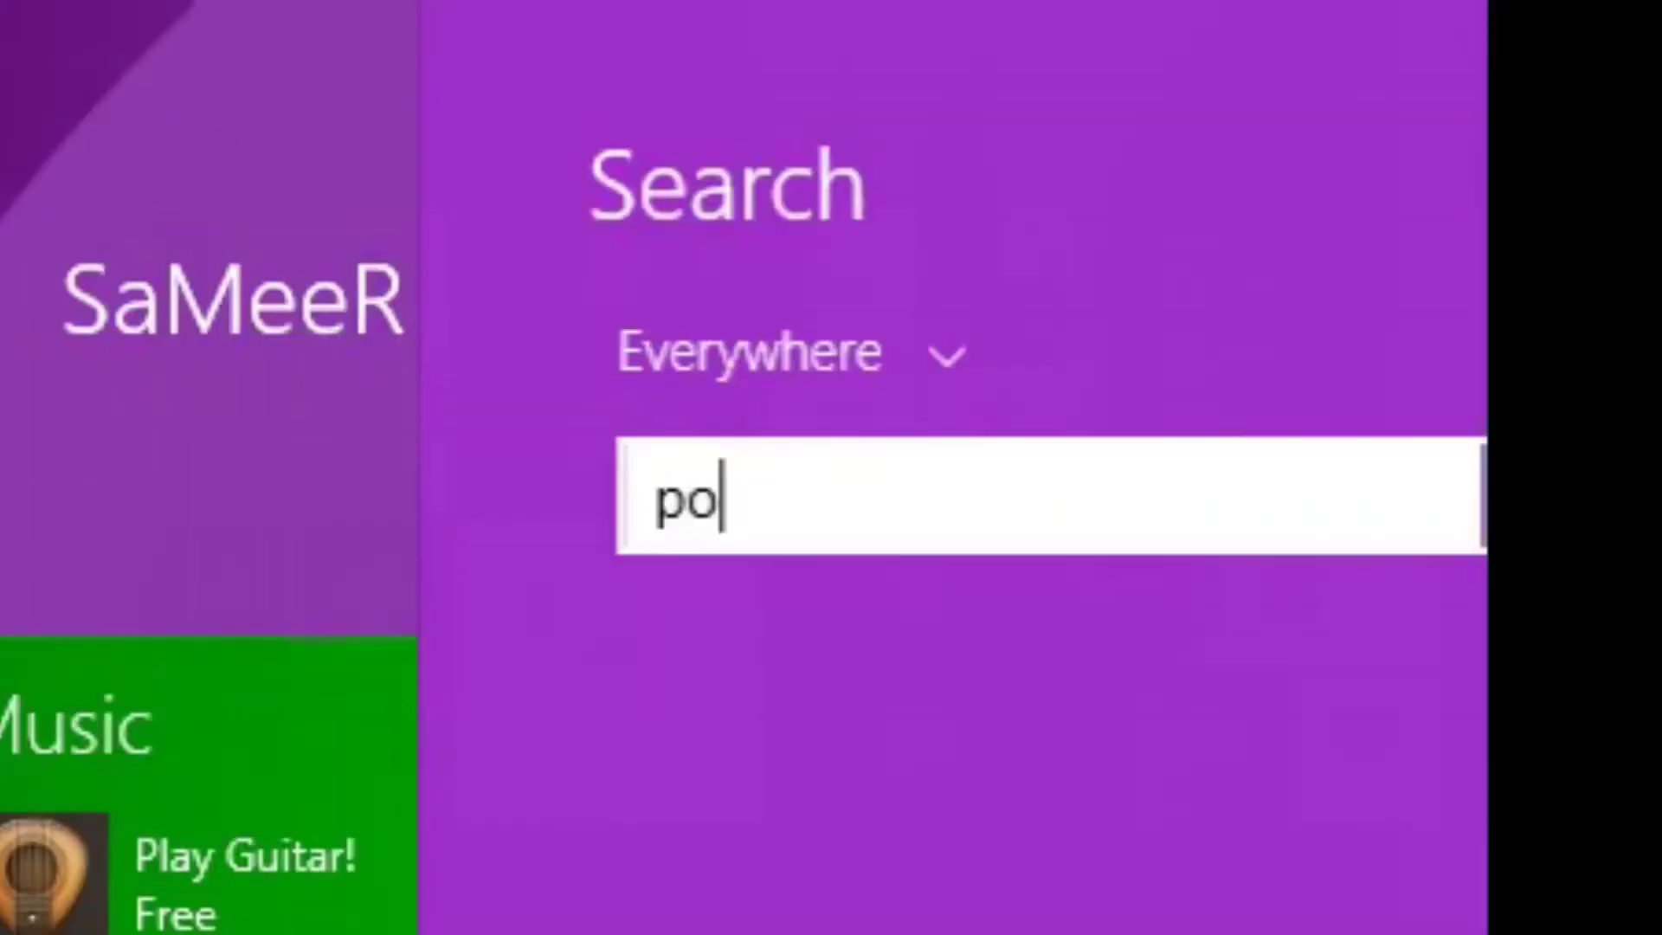
- Launch PowerDirector 15 and enter the Full Feature Editor
key(Return)
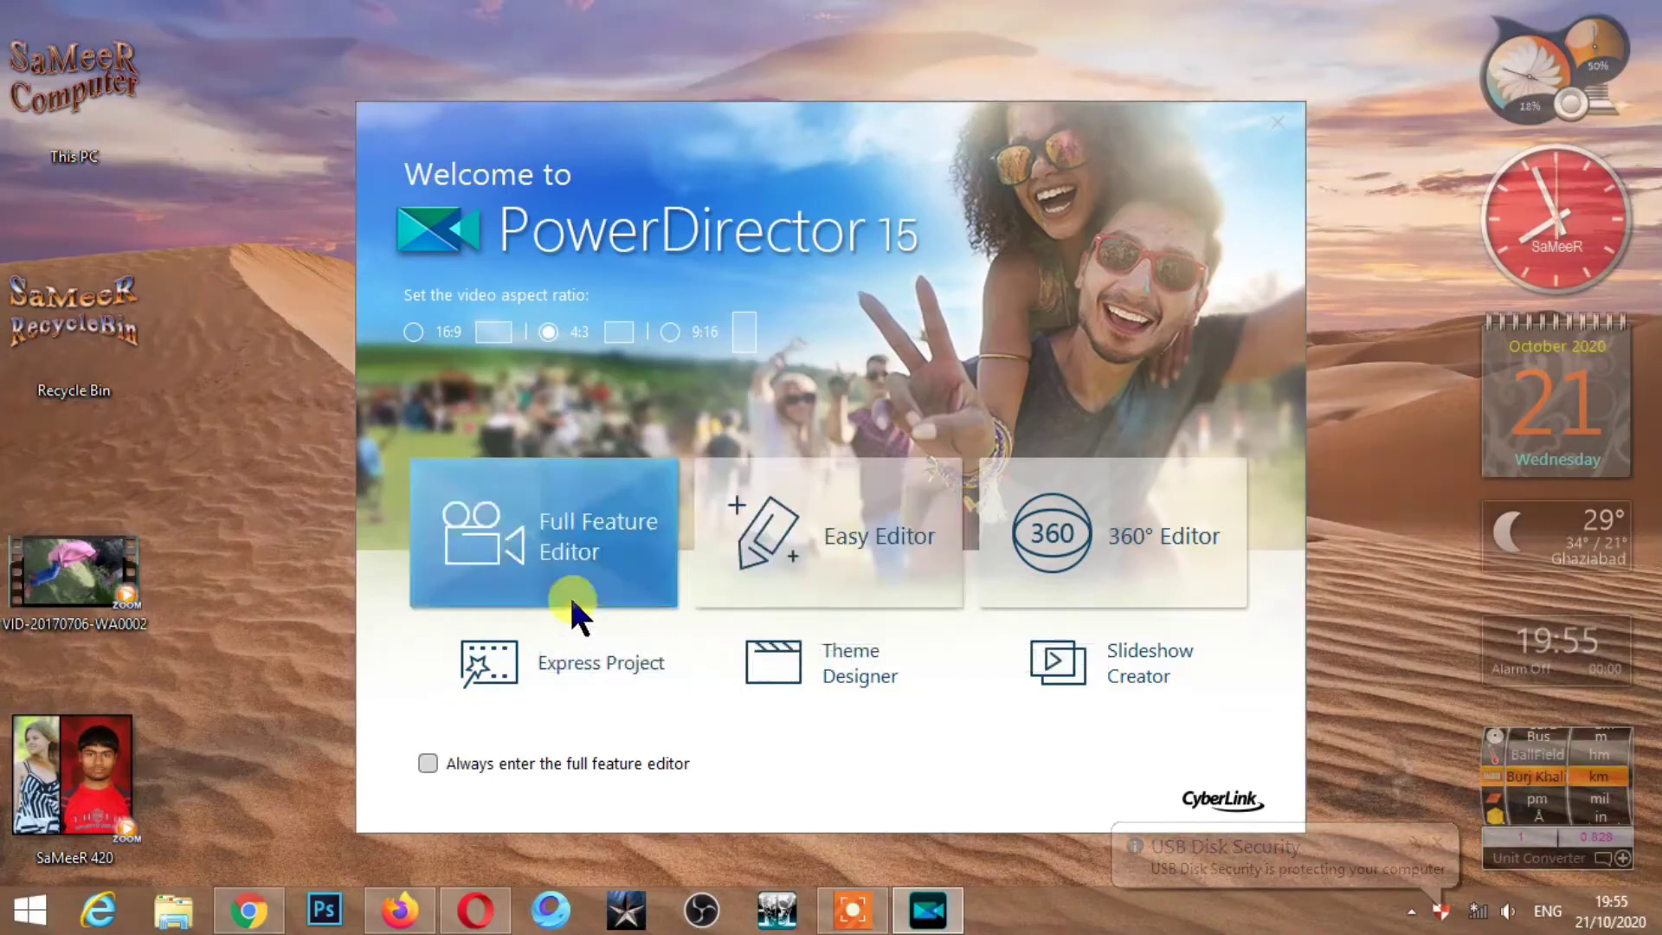
click(568, 594)
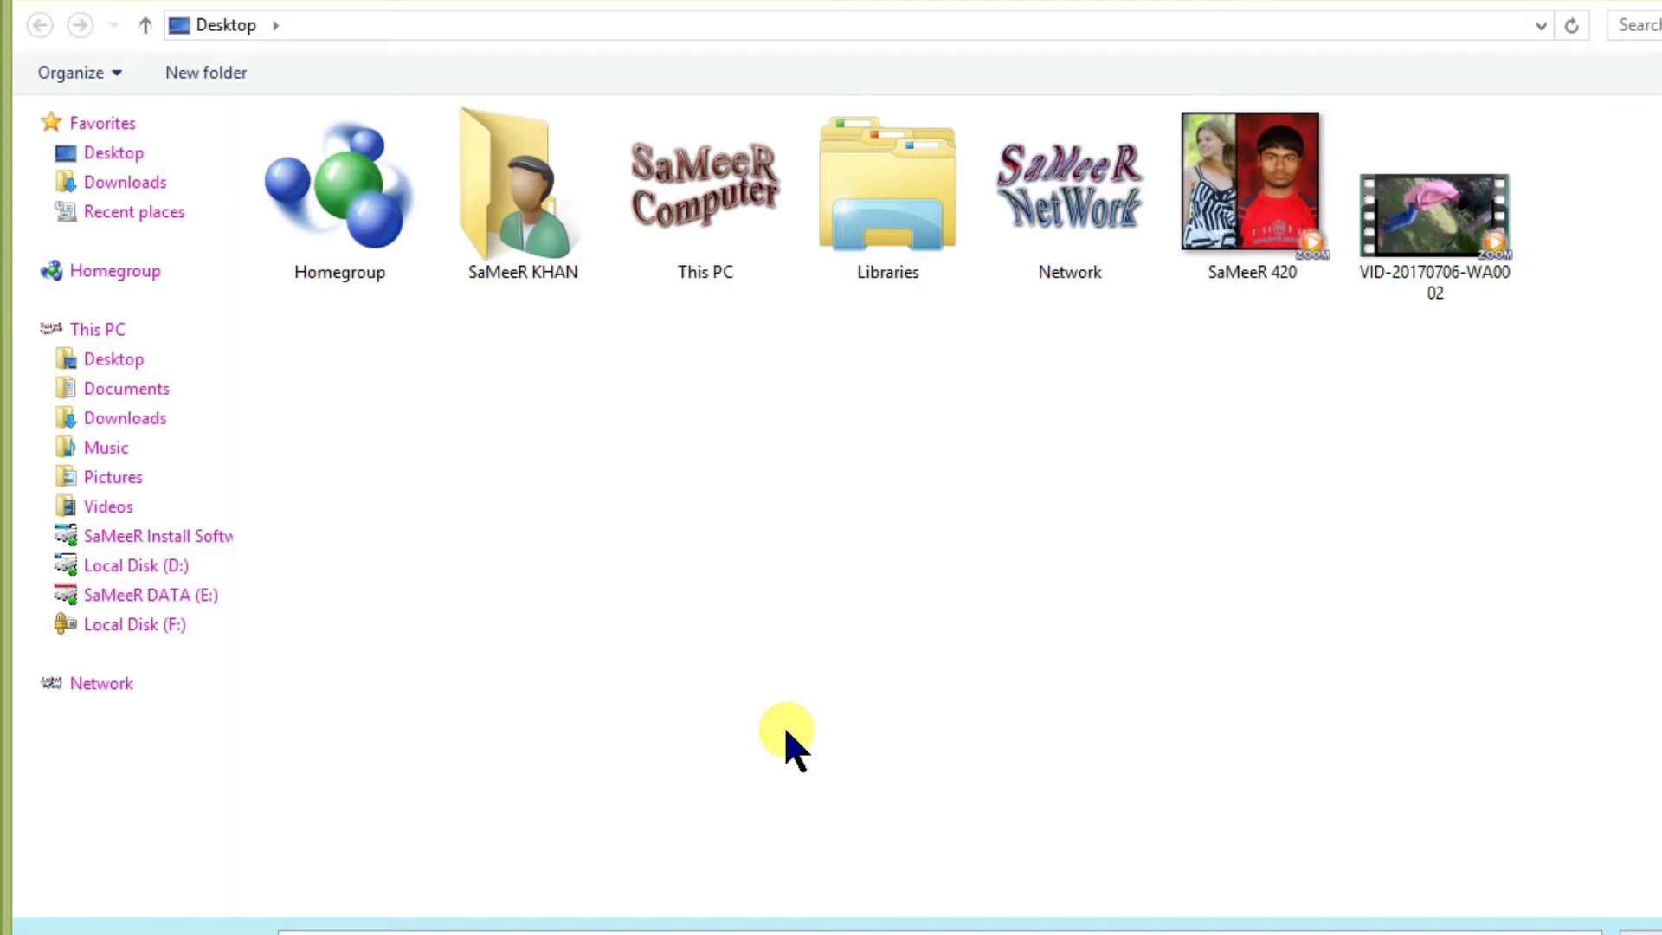
- Import the video file with 420 in its name from the Desktop folder into the media library
click(1266, 574)
click(102, 123)
click(113, 153)
click(121, 212)
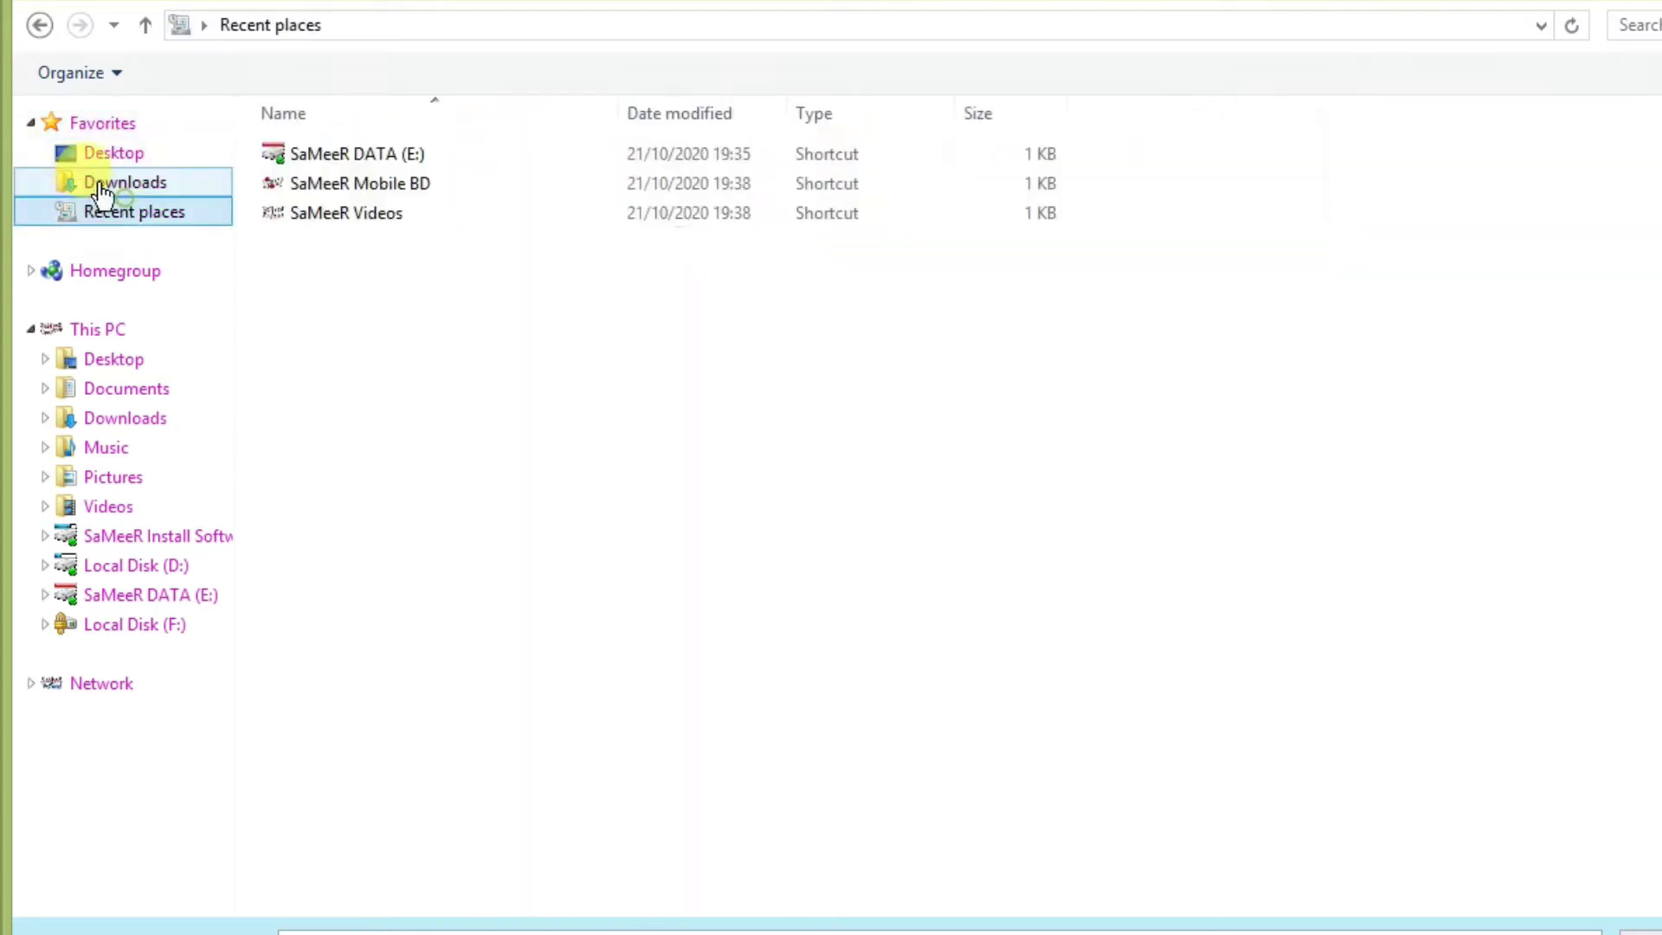
click(101, 184)
click(119, 154)
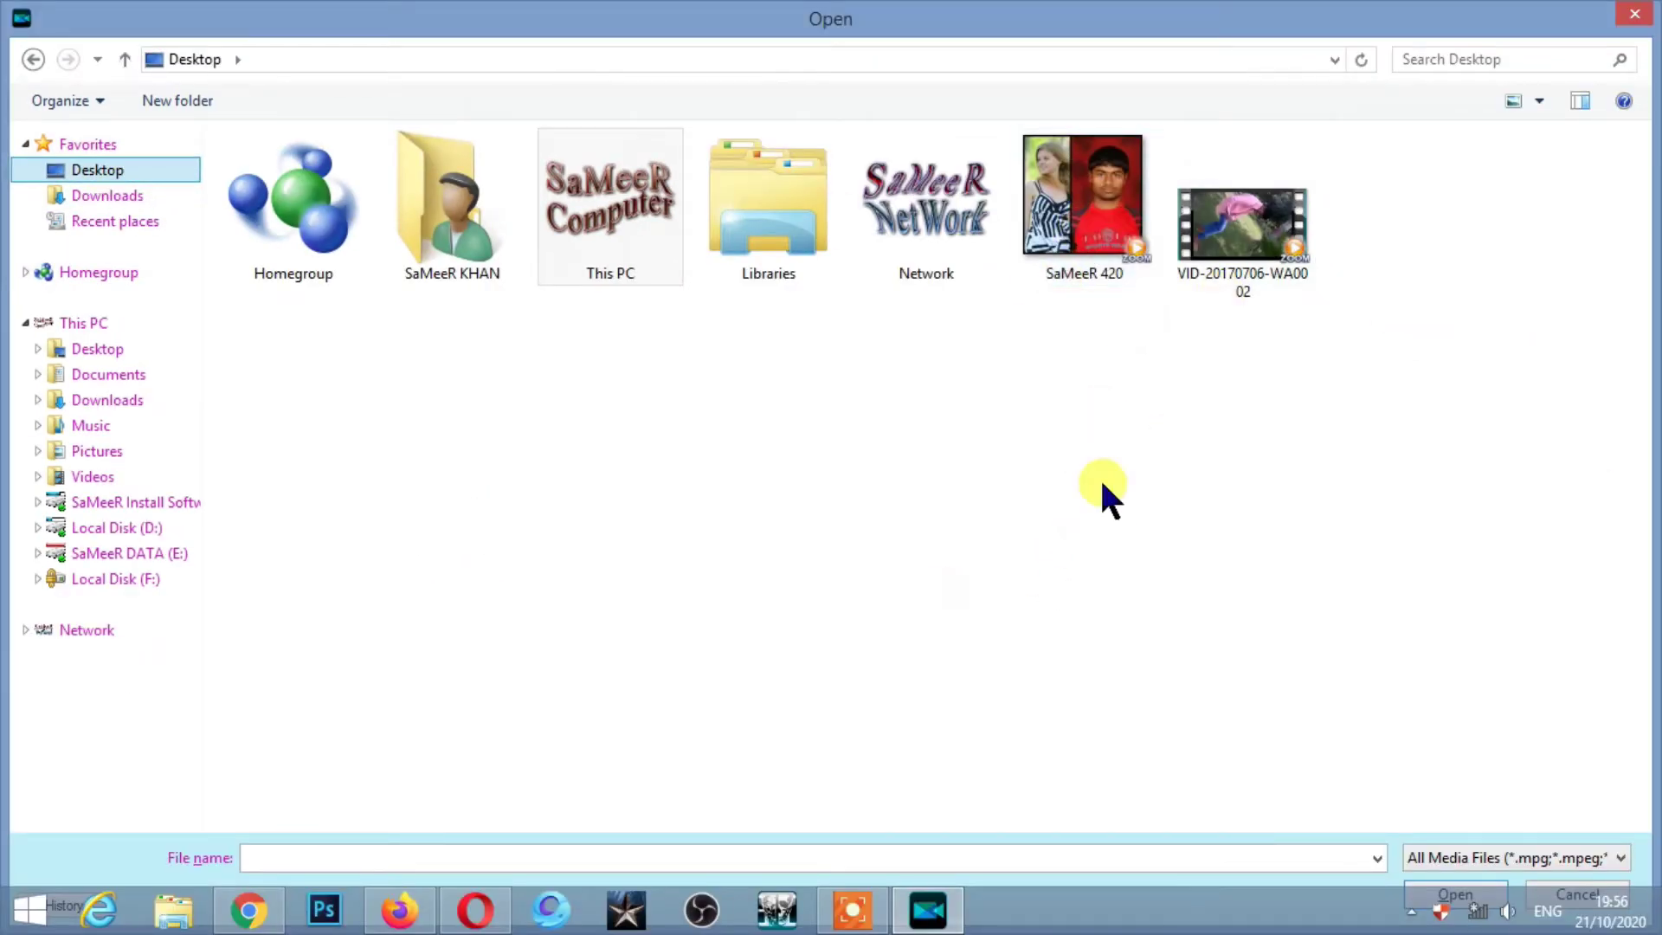
double_click(1088, 268)
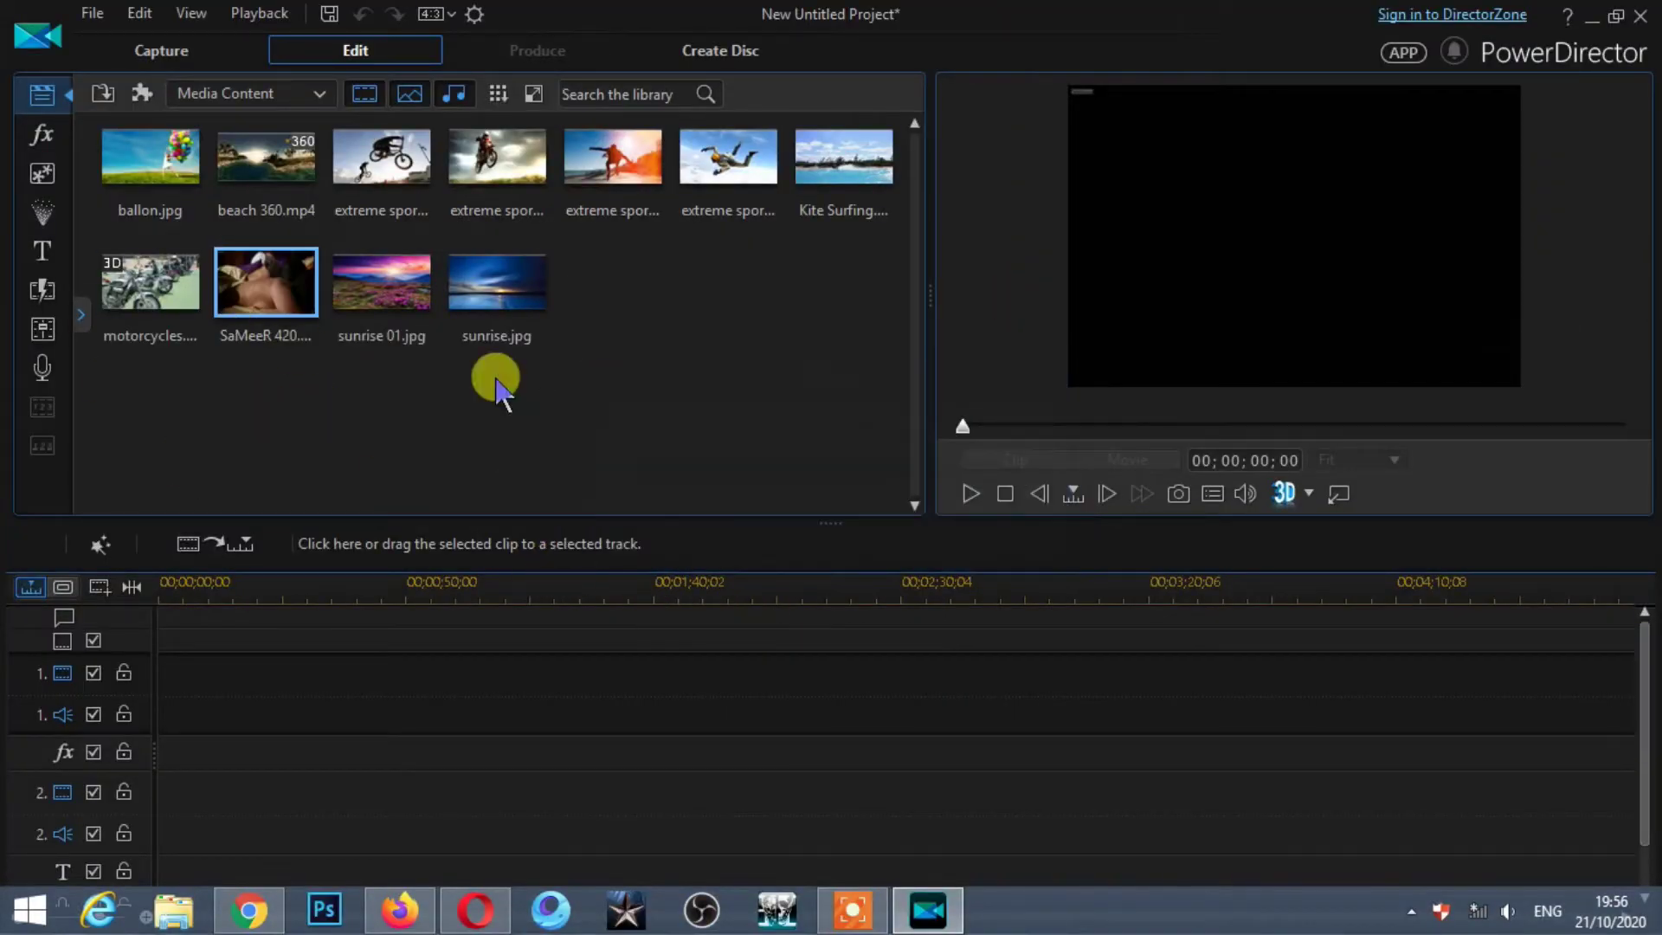
- Place the imported video at the start of video track 1 and preview it
drag(570, 688, 130, 679)
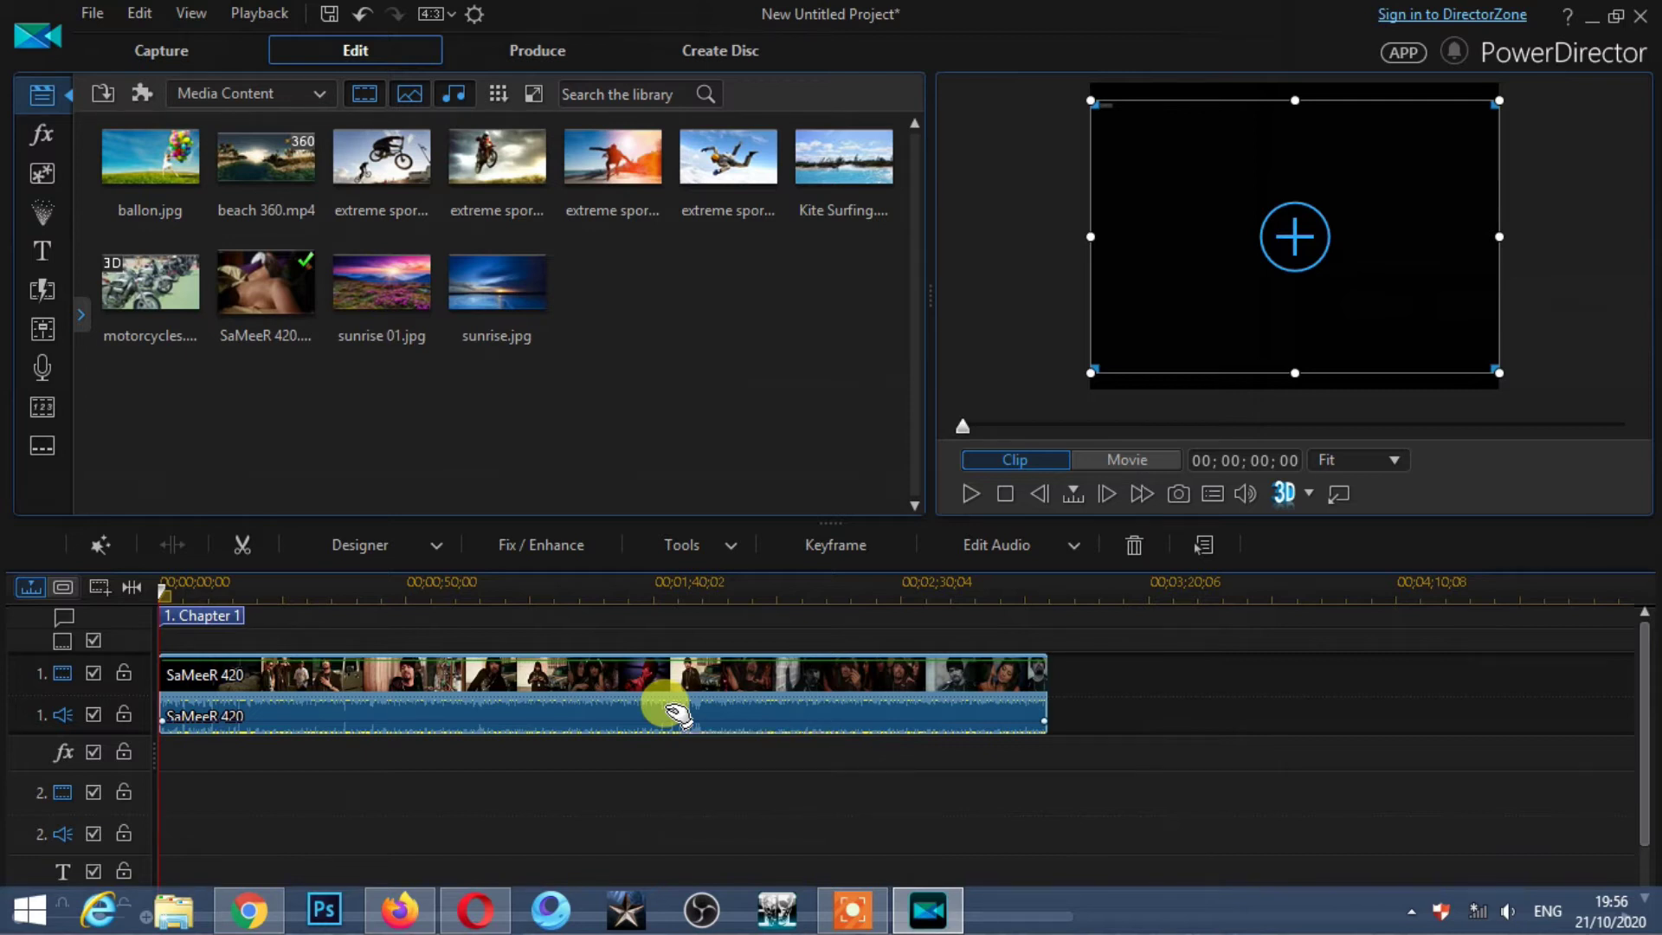
click(971, 493)
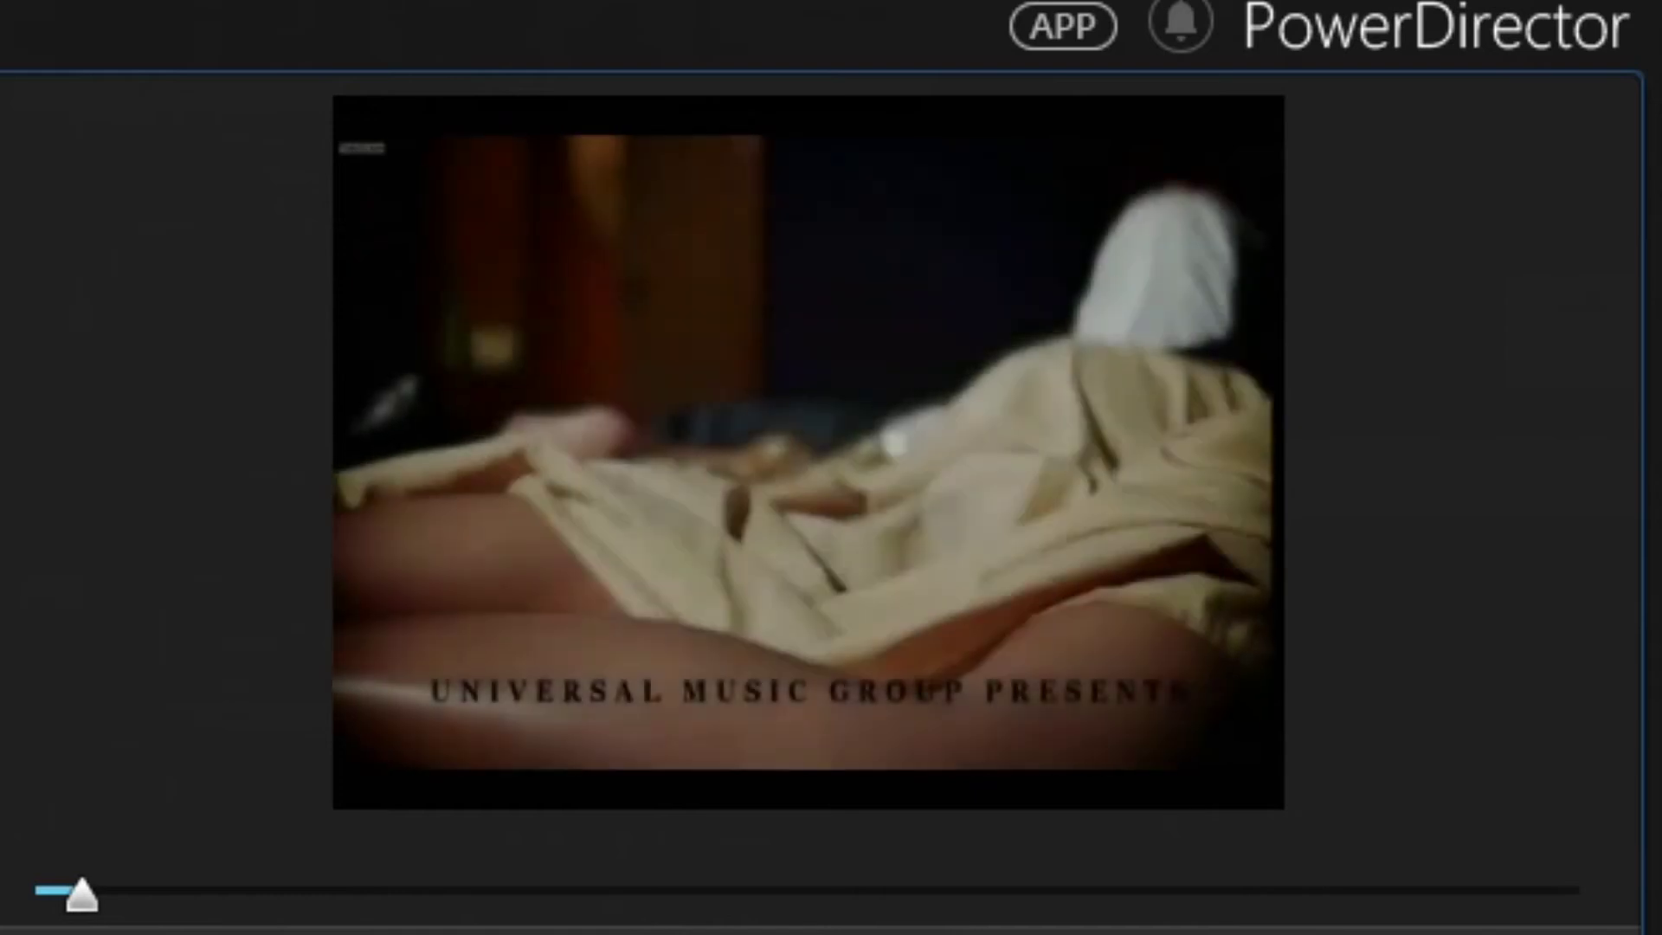
key(ctrl+slash)
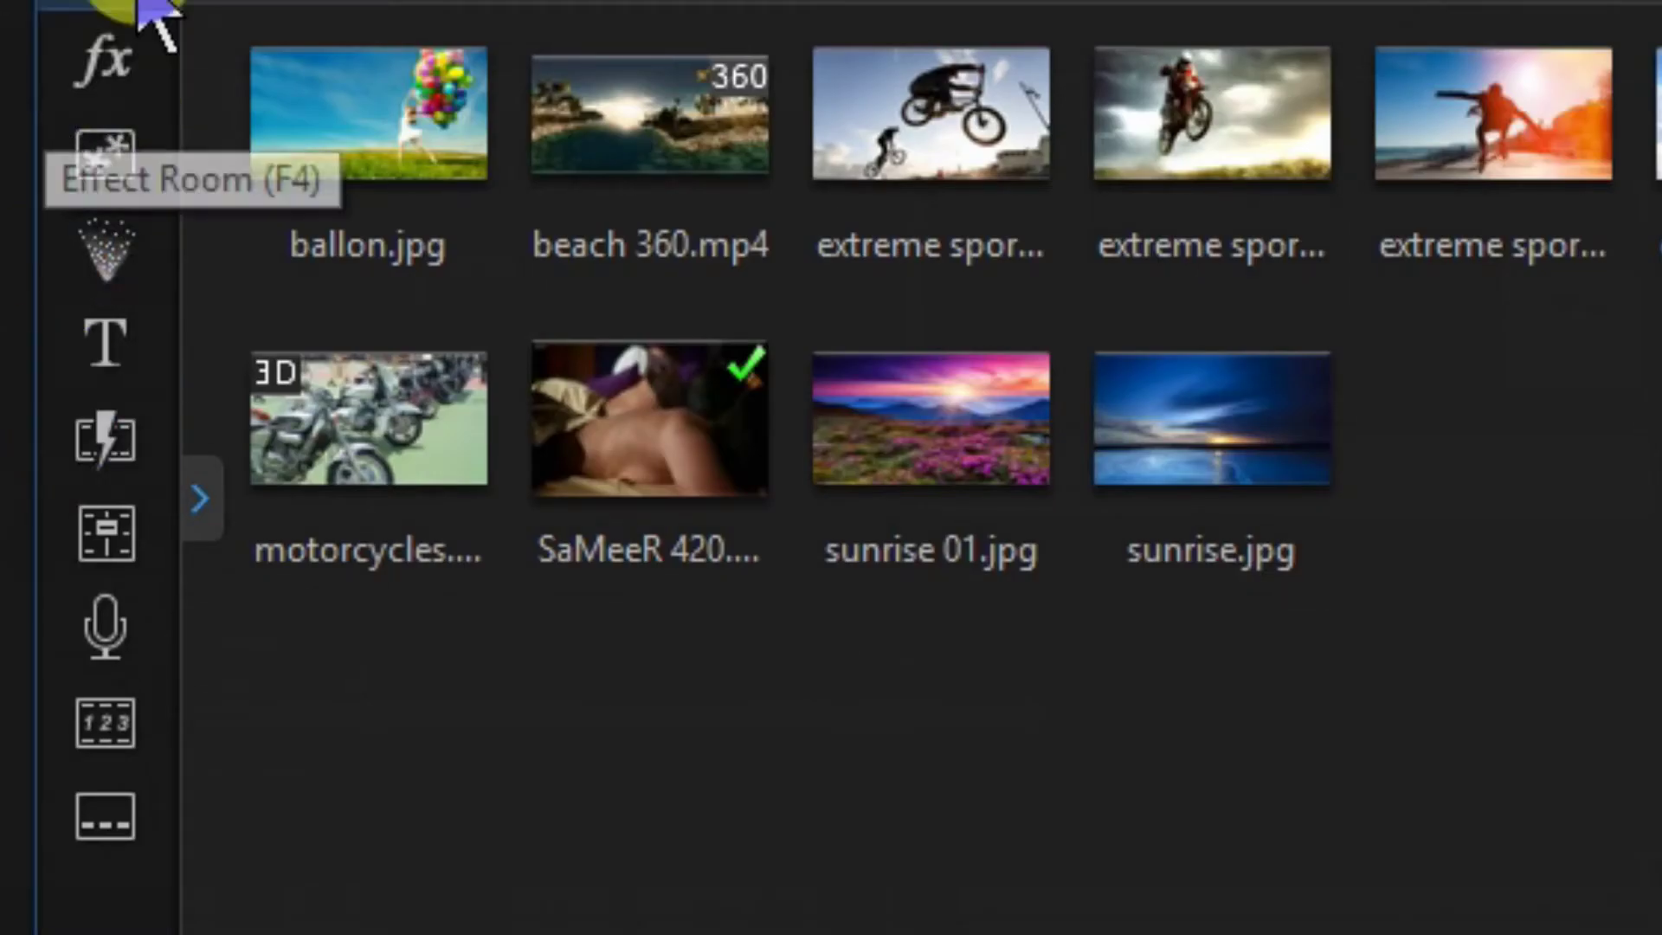
- Search the Effect Room for "zoo", add the Zoom In effect at the start of the effect track, and preview it
click(105, 62)
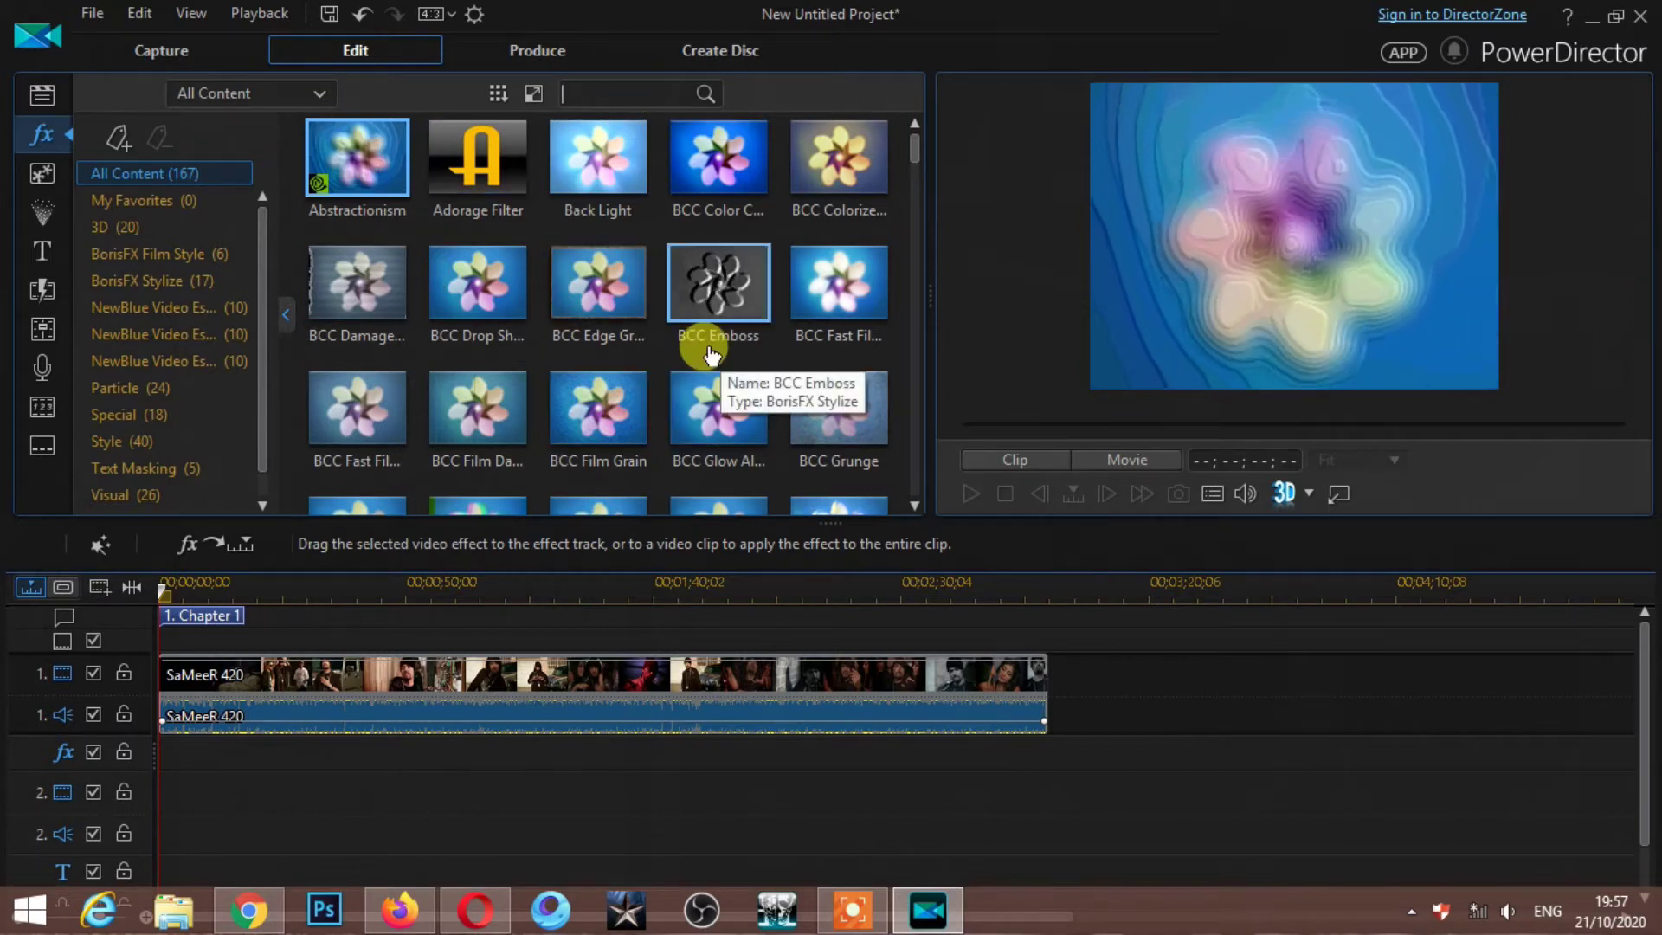
text(zoo)
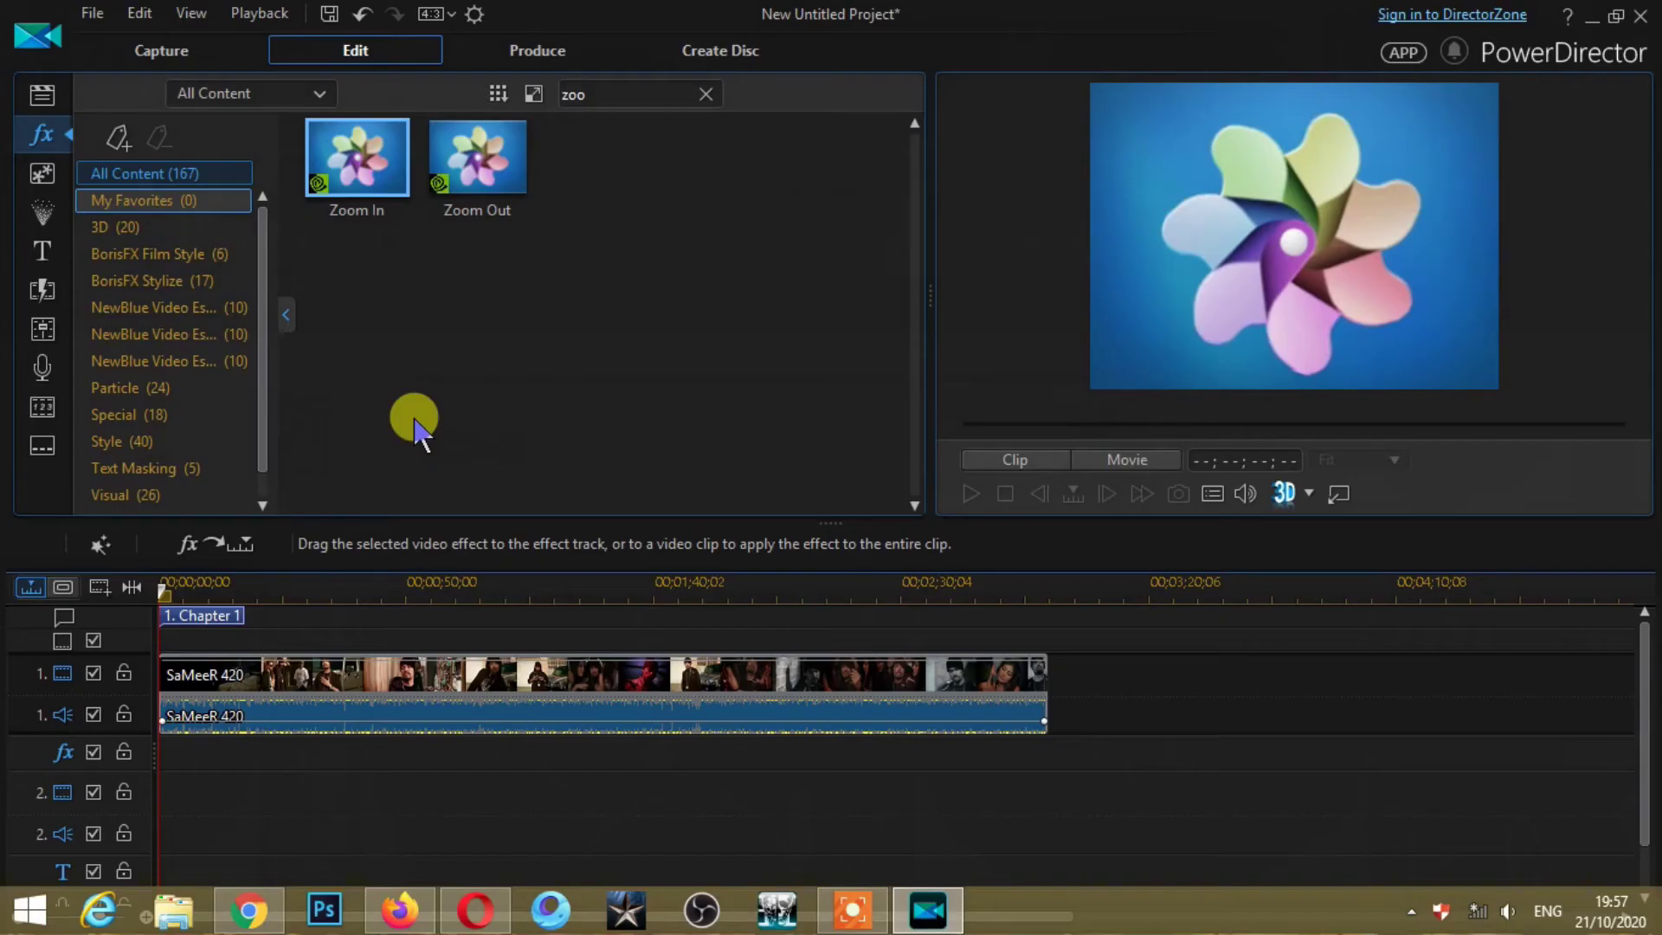
drag(368, 169, 161, 752)
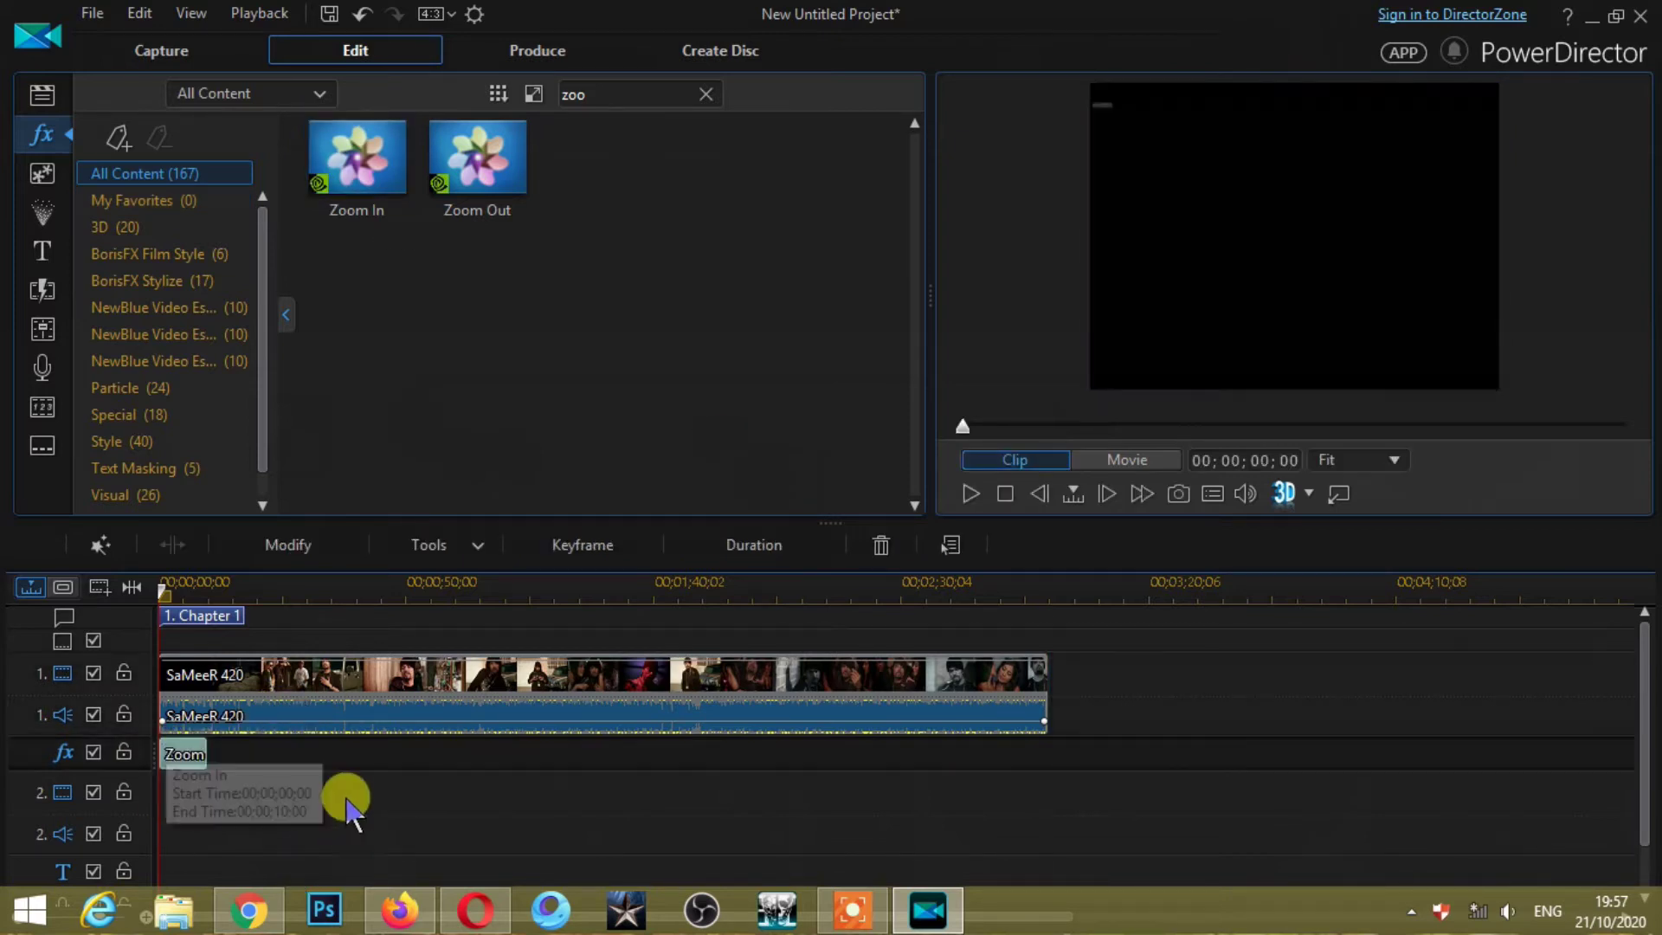
click(969, 495)
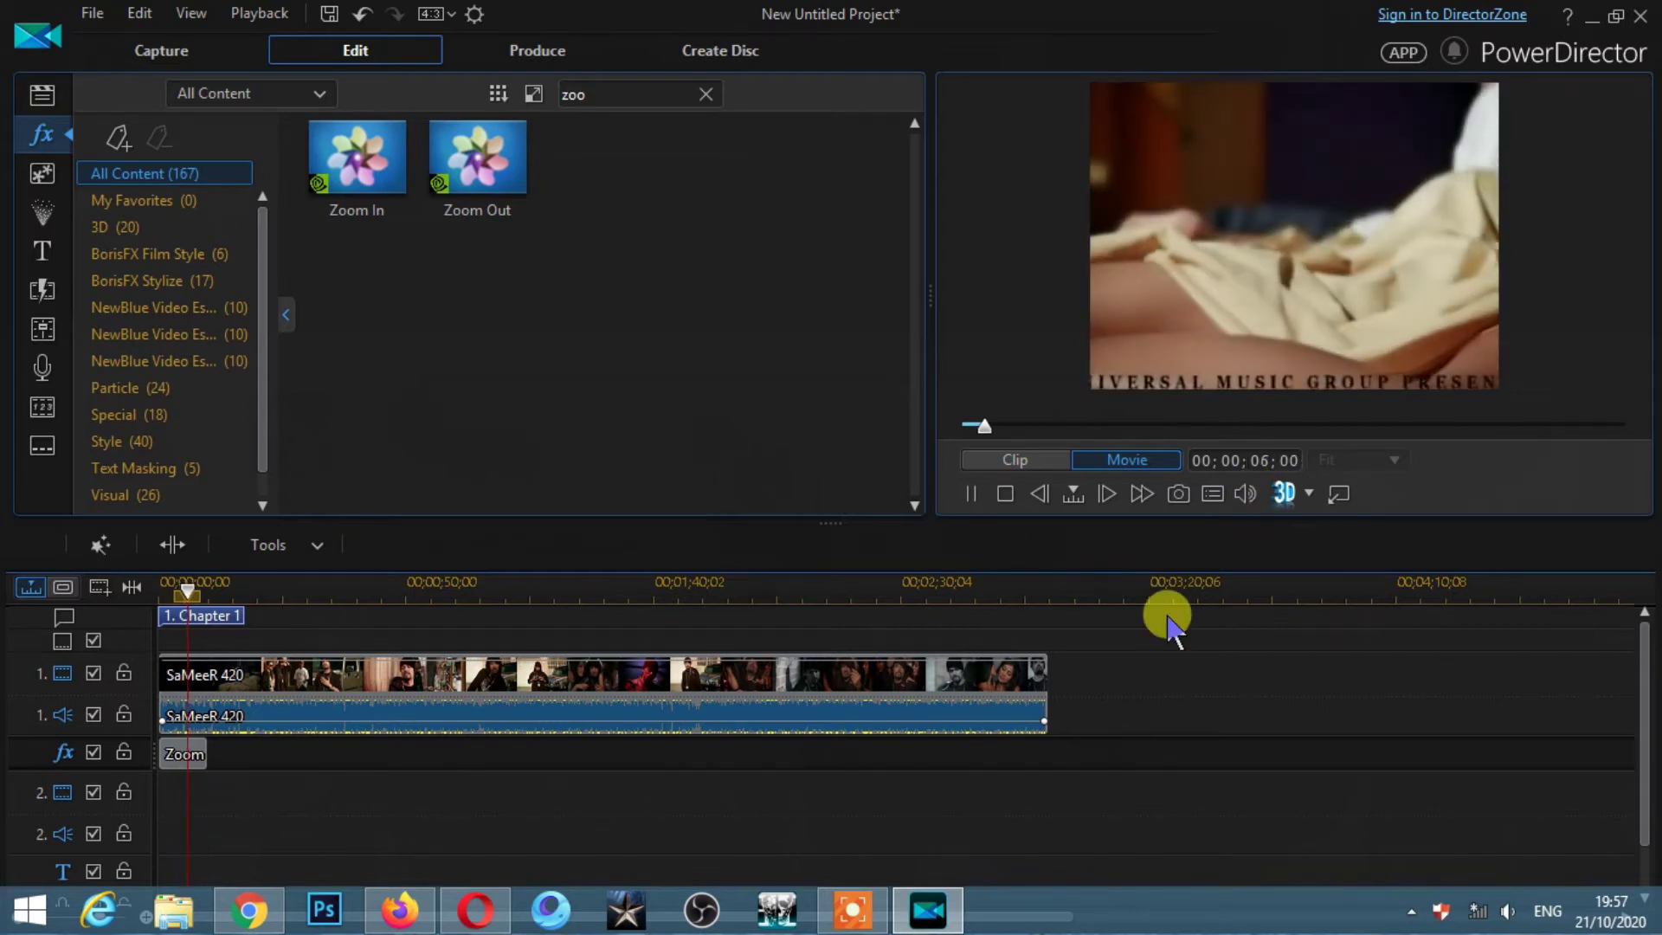
click(1004, 494)
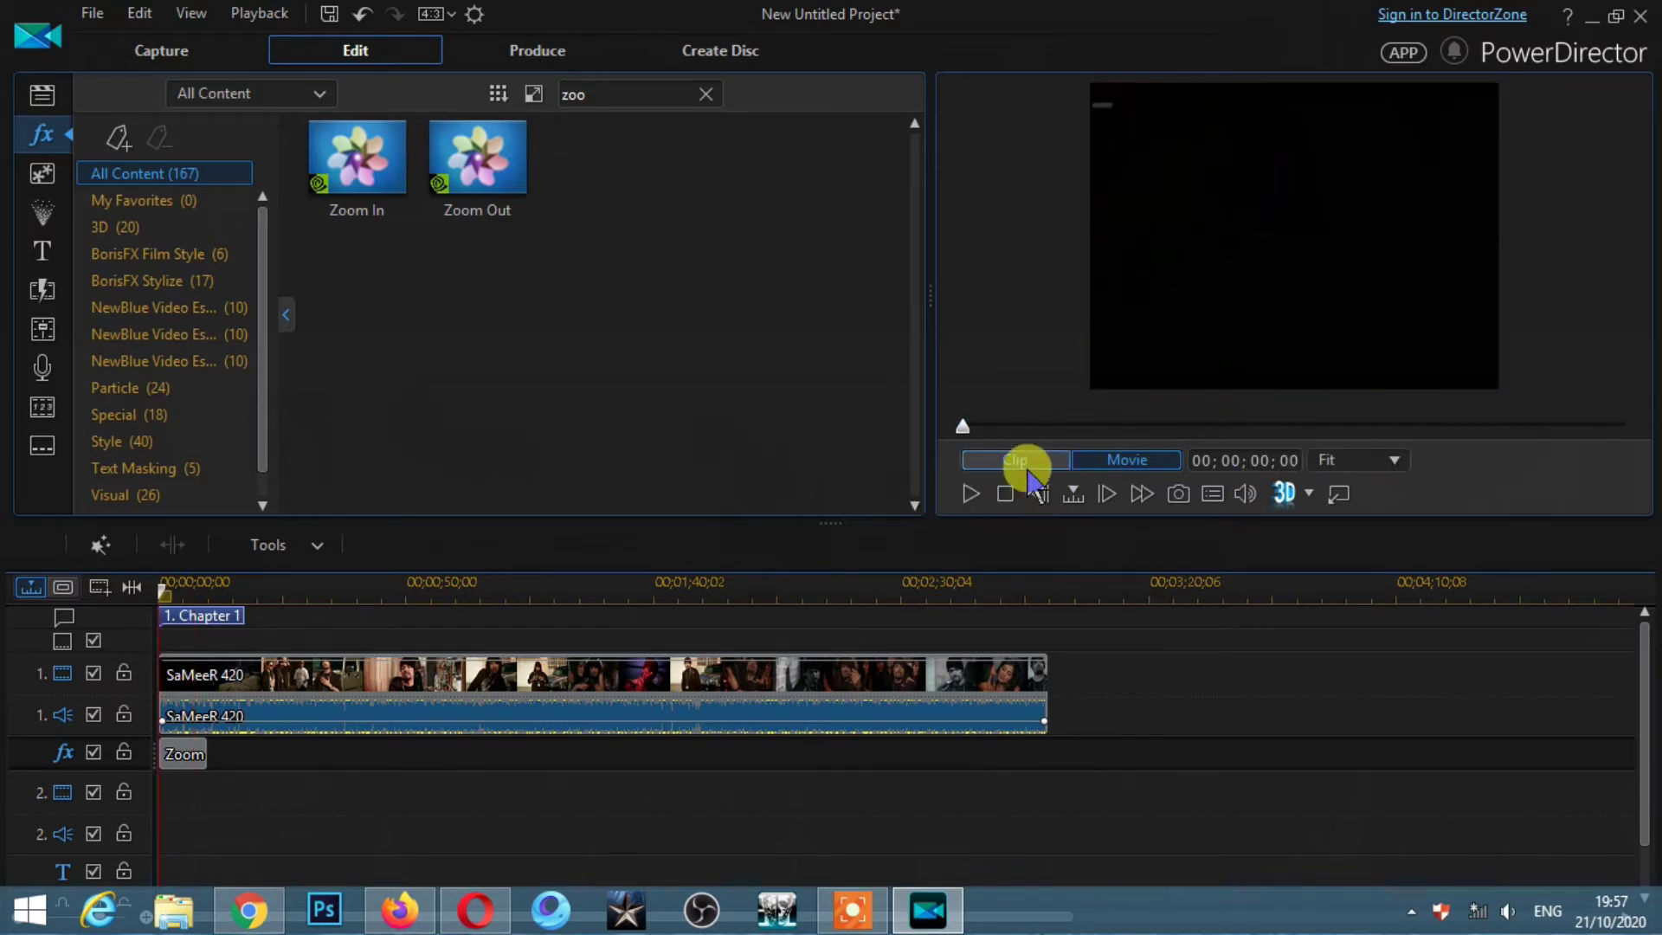
- Move the Zoom In effect to about 24 seconds on the effect track and play the movie from the beginning
drag(206, 761, 320, 758)
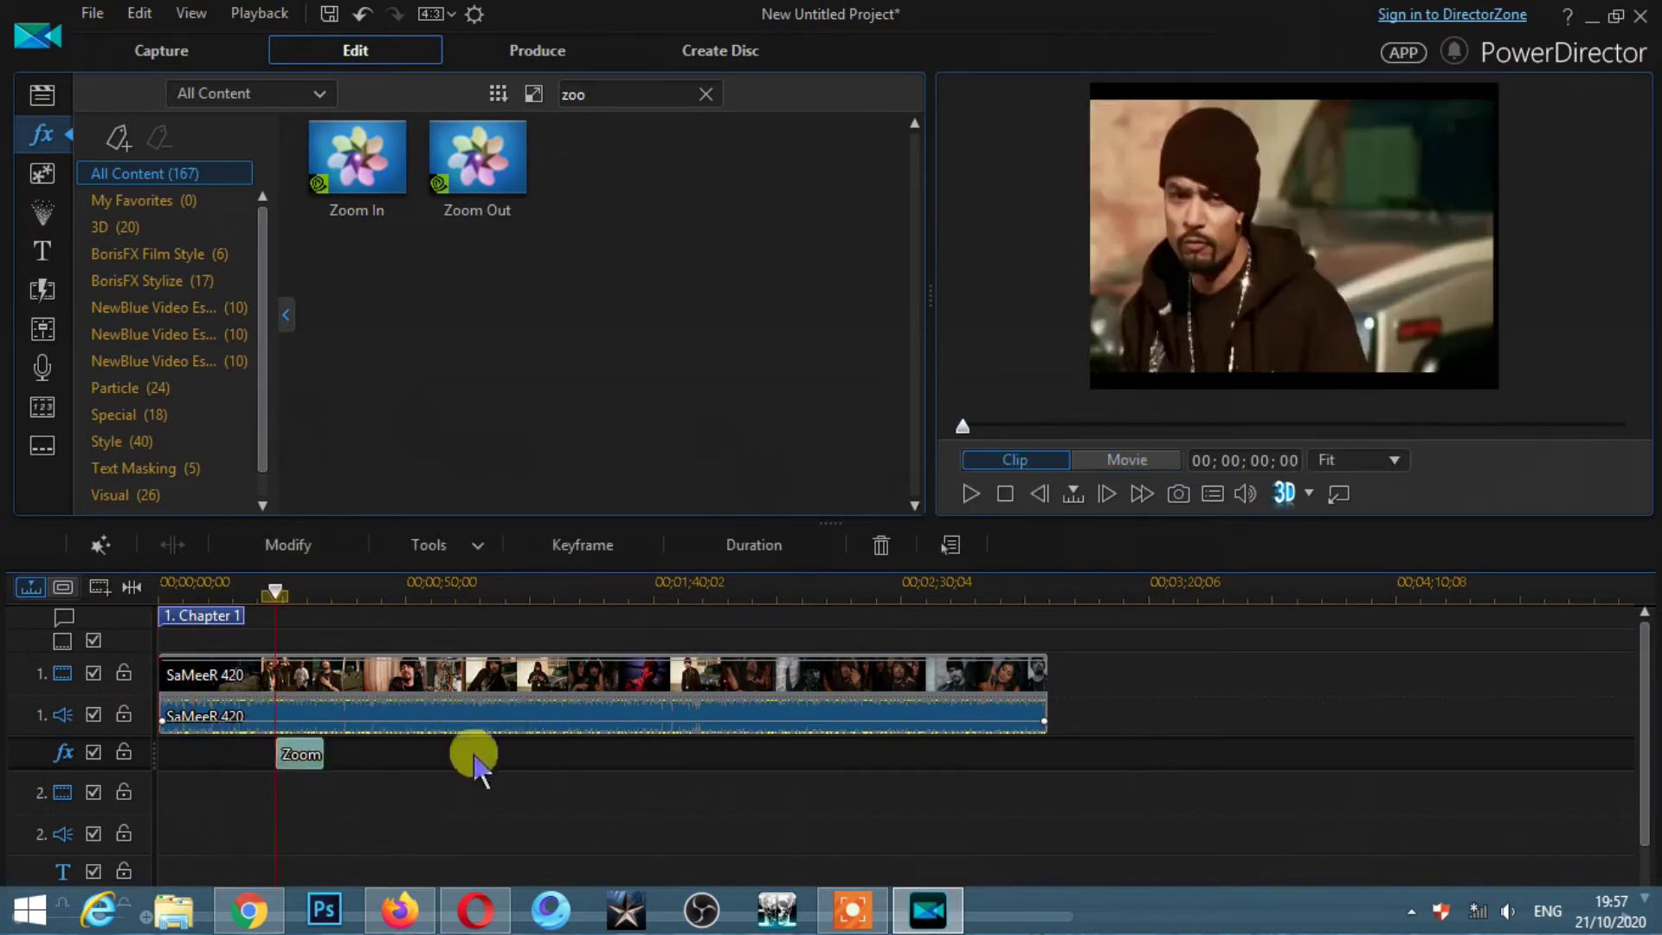
key(Home)
click(971, 494)
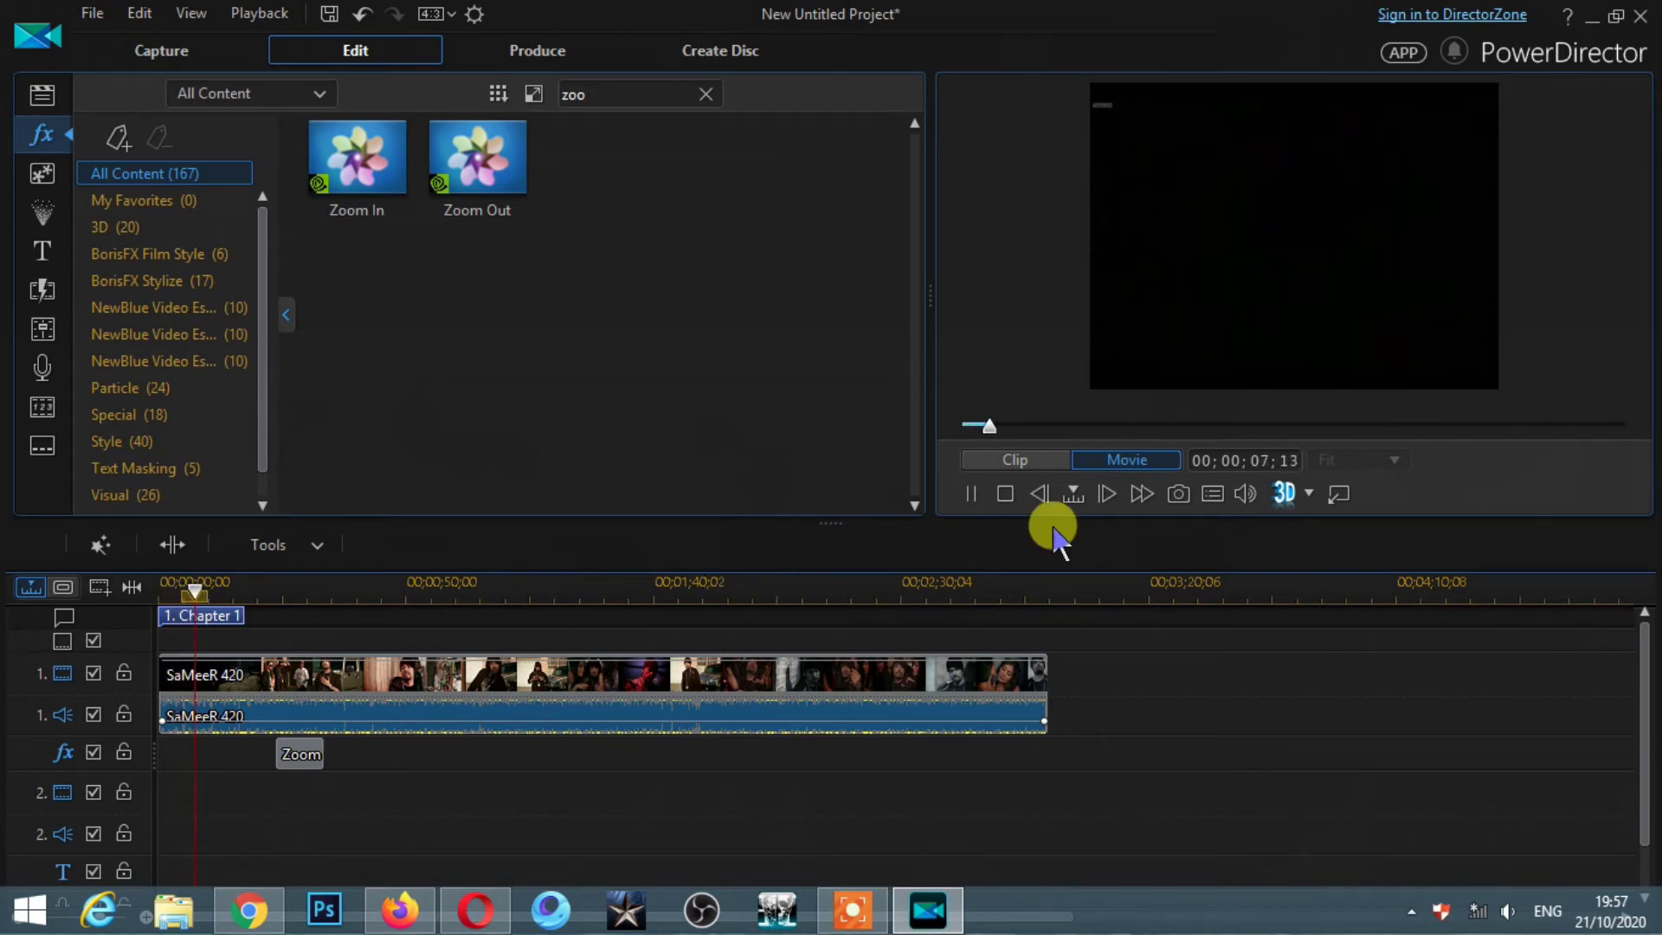
click(1003, 493)
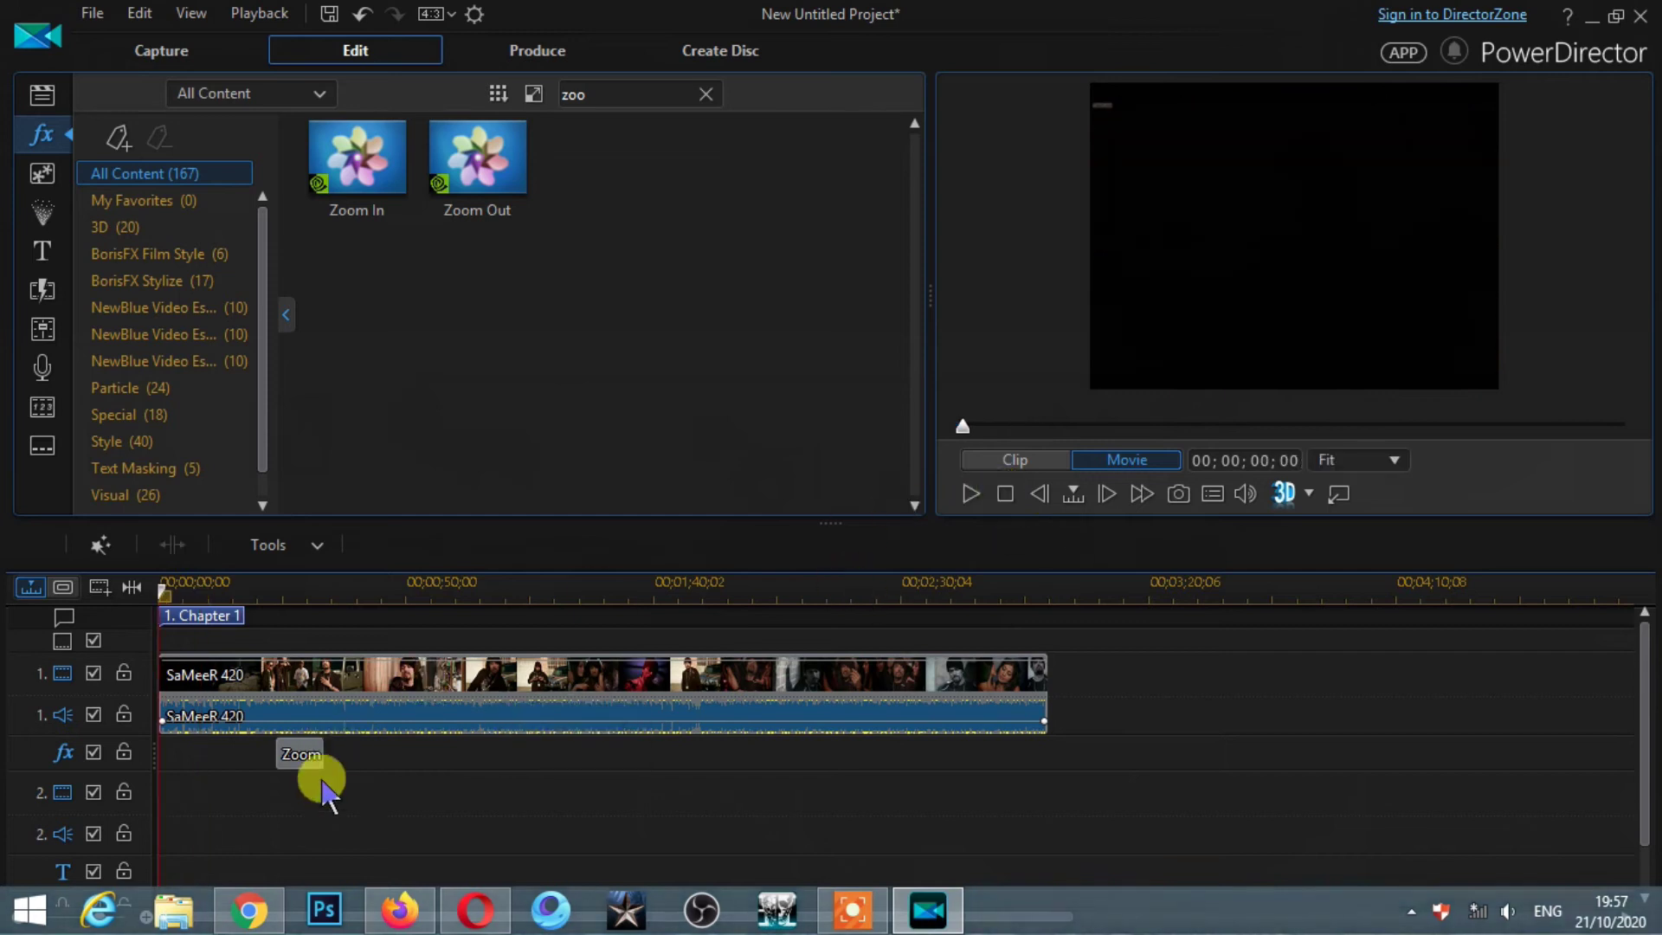
- Move the Zoom In effect back to the start of the effect track and preview the movie
drag(308, 755, 179, 753)
click(970, 493)
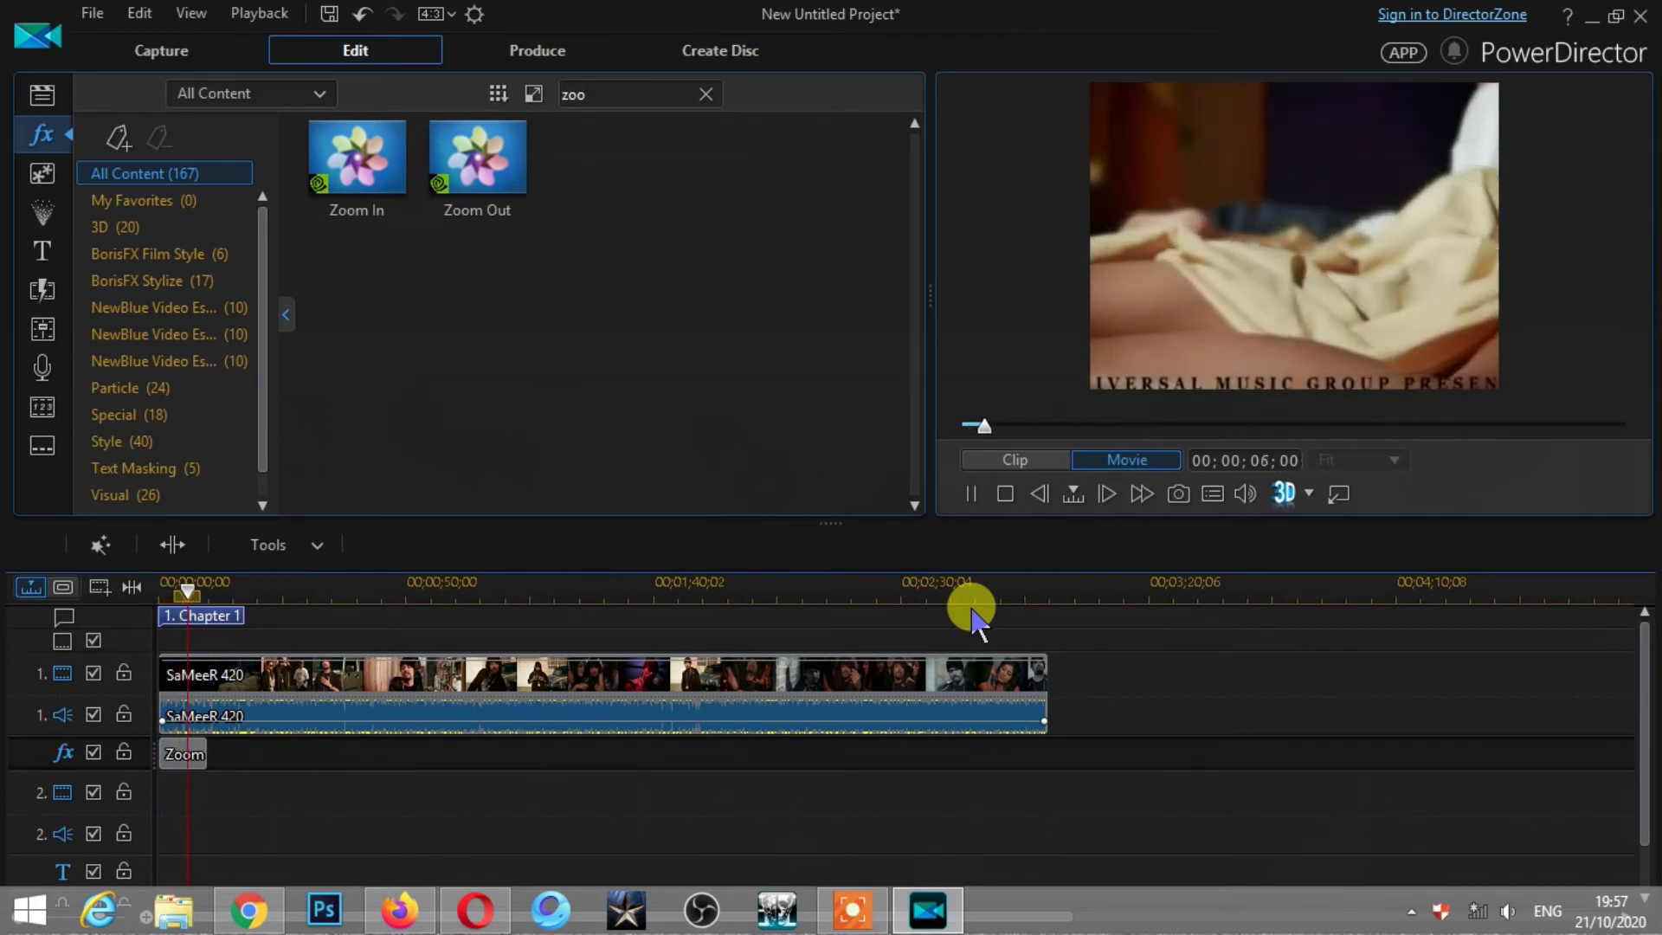
click(1004, 493)
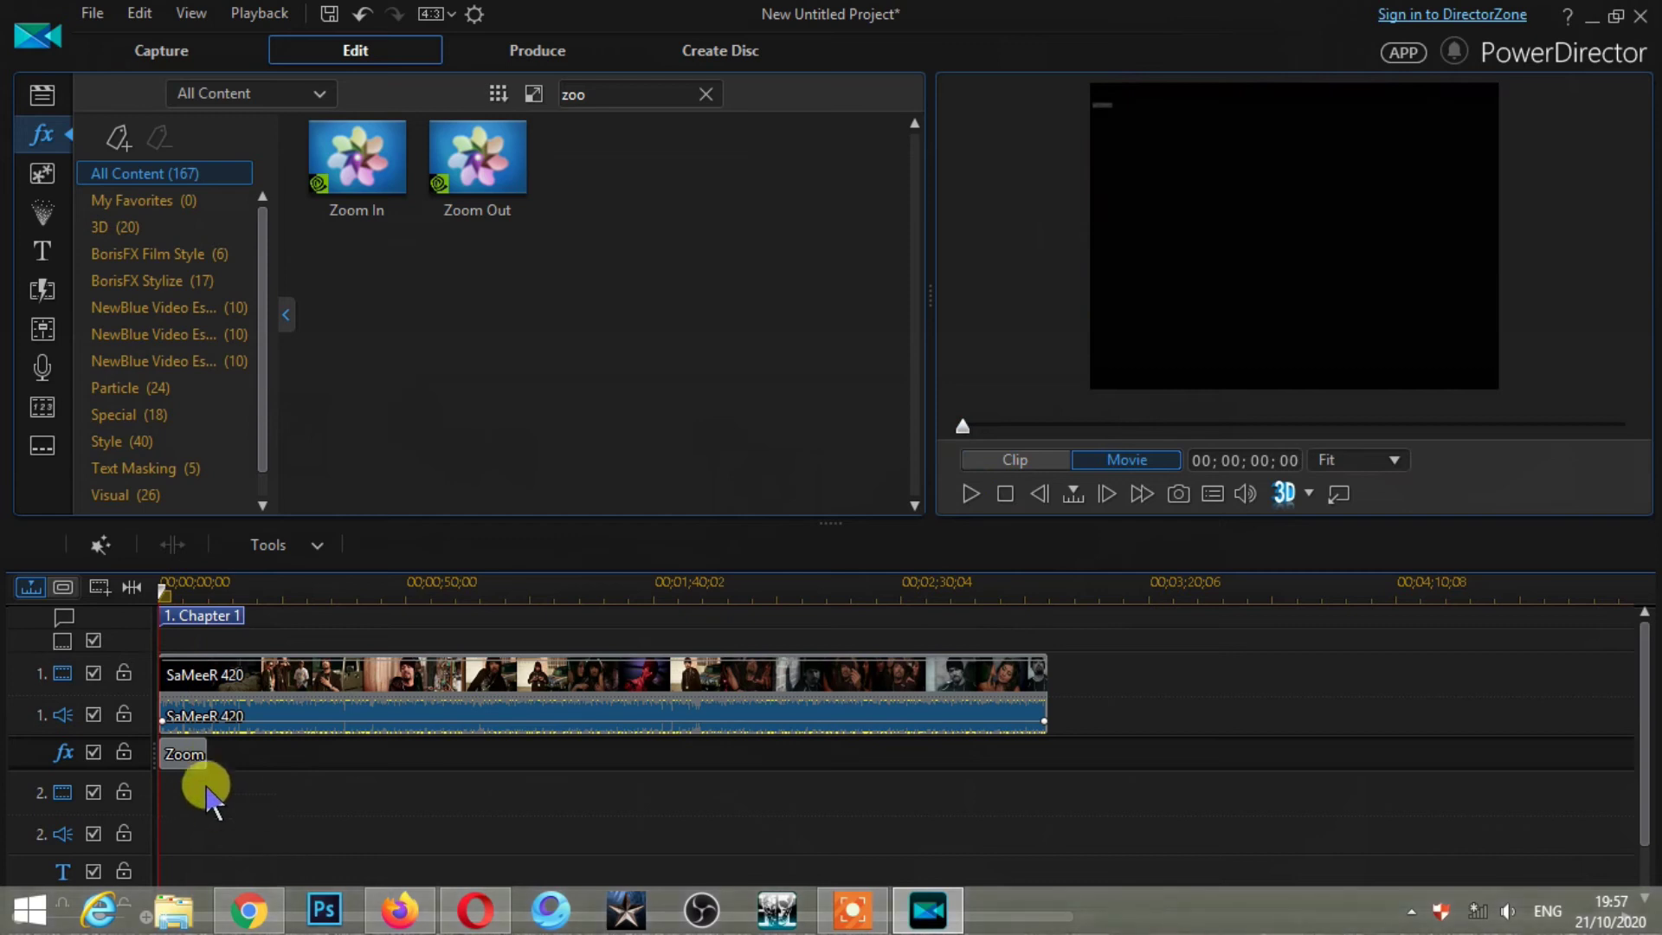
- Move the Zoom In effect to start at 00;00;20;27, and set its Width Ratio to 78 and Height Ratio to 52
drag(179, 753, 282, 761)
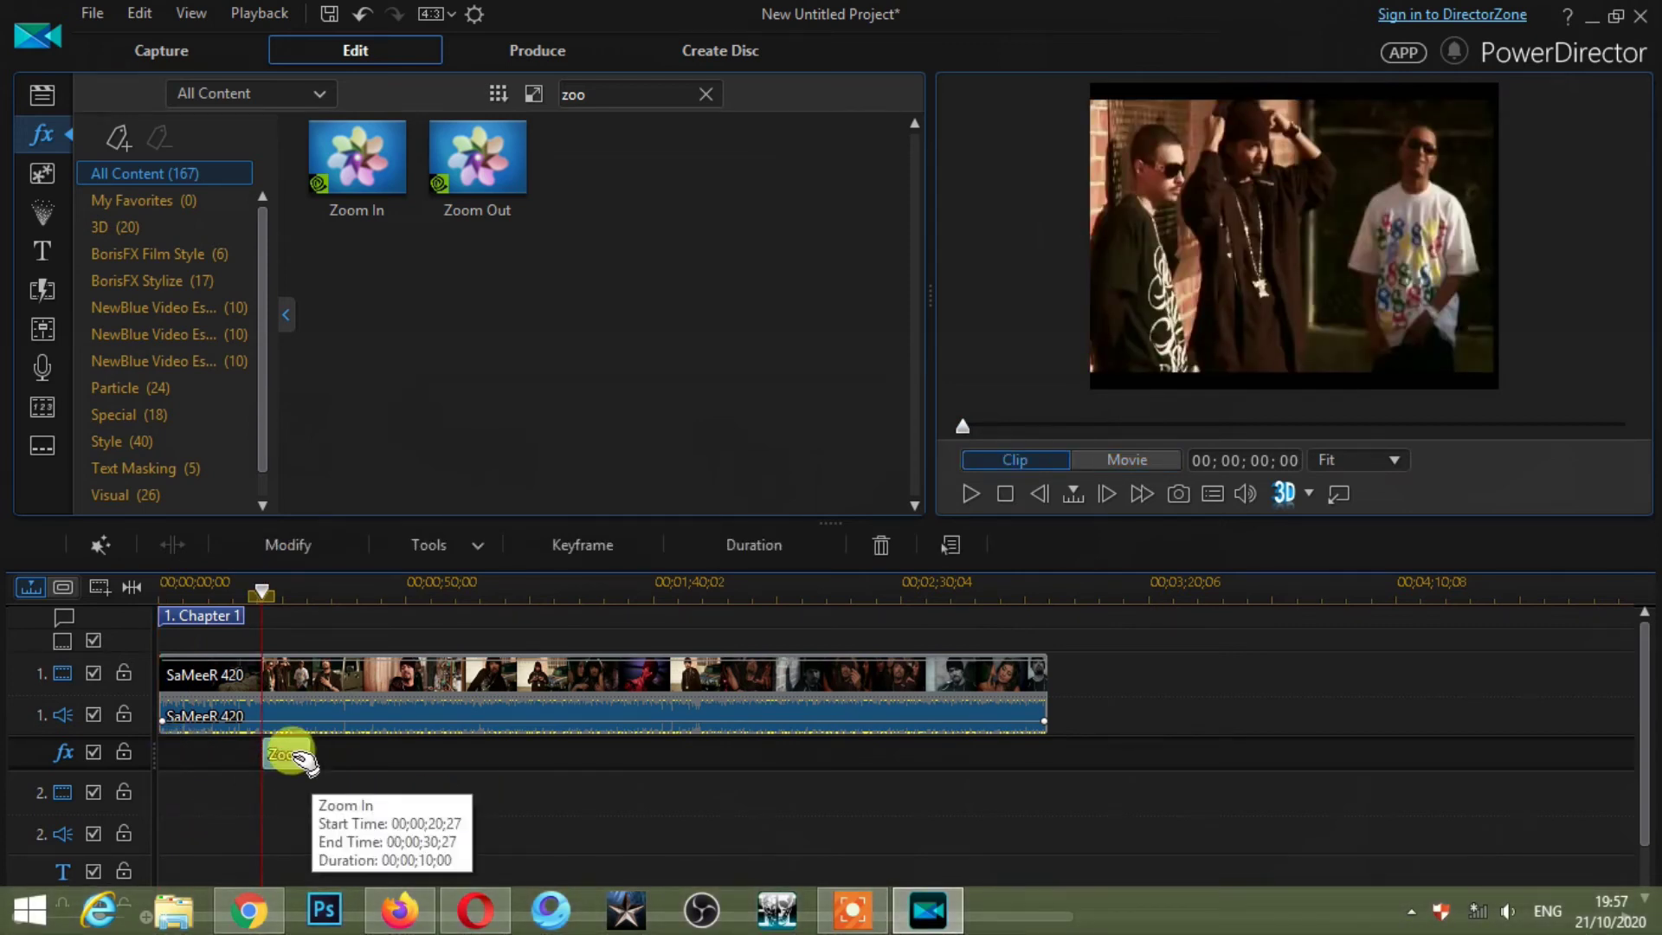
double_click(293, 755)
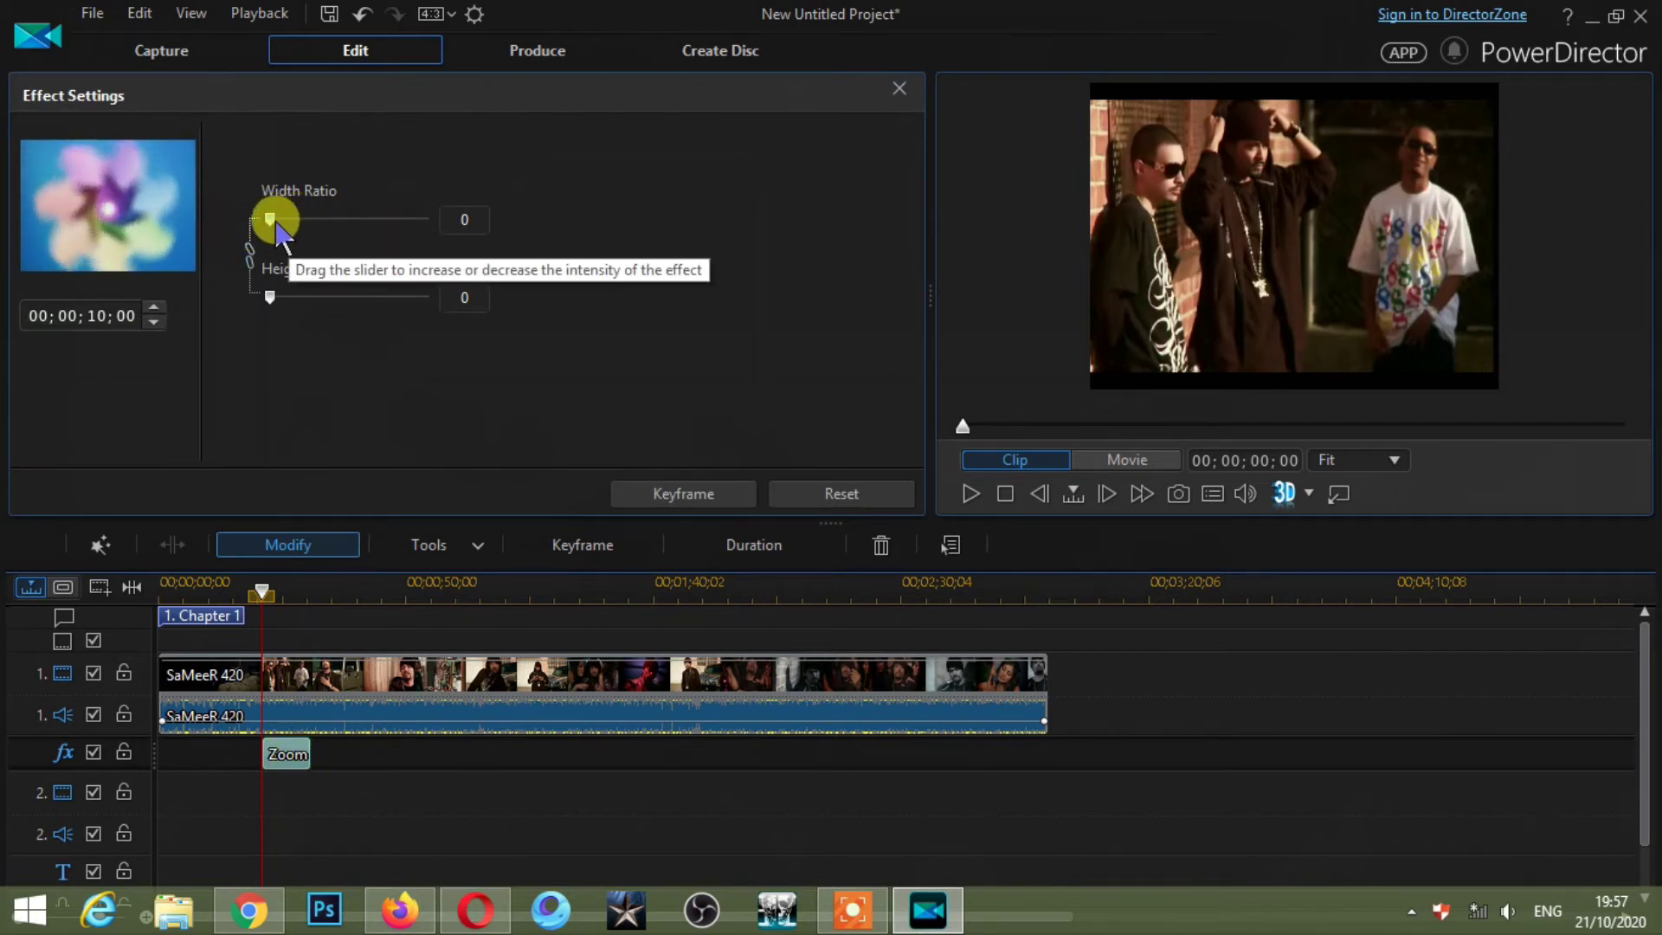
drag(271, 219, 341, 244)
click(876, 532)
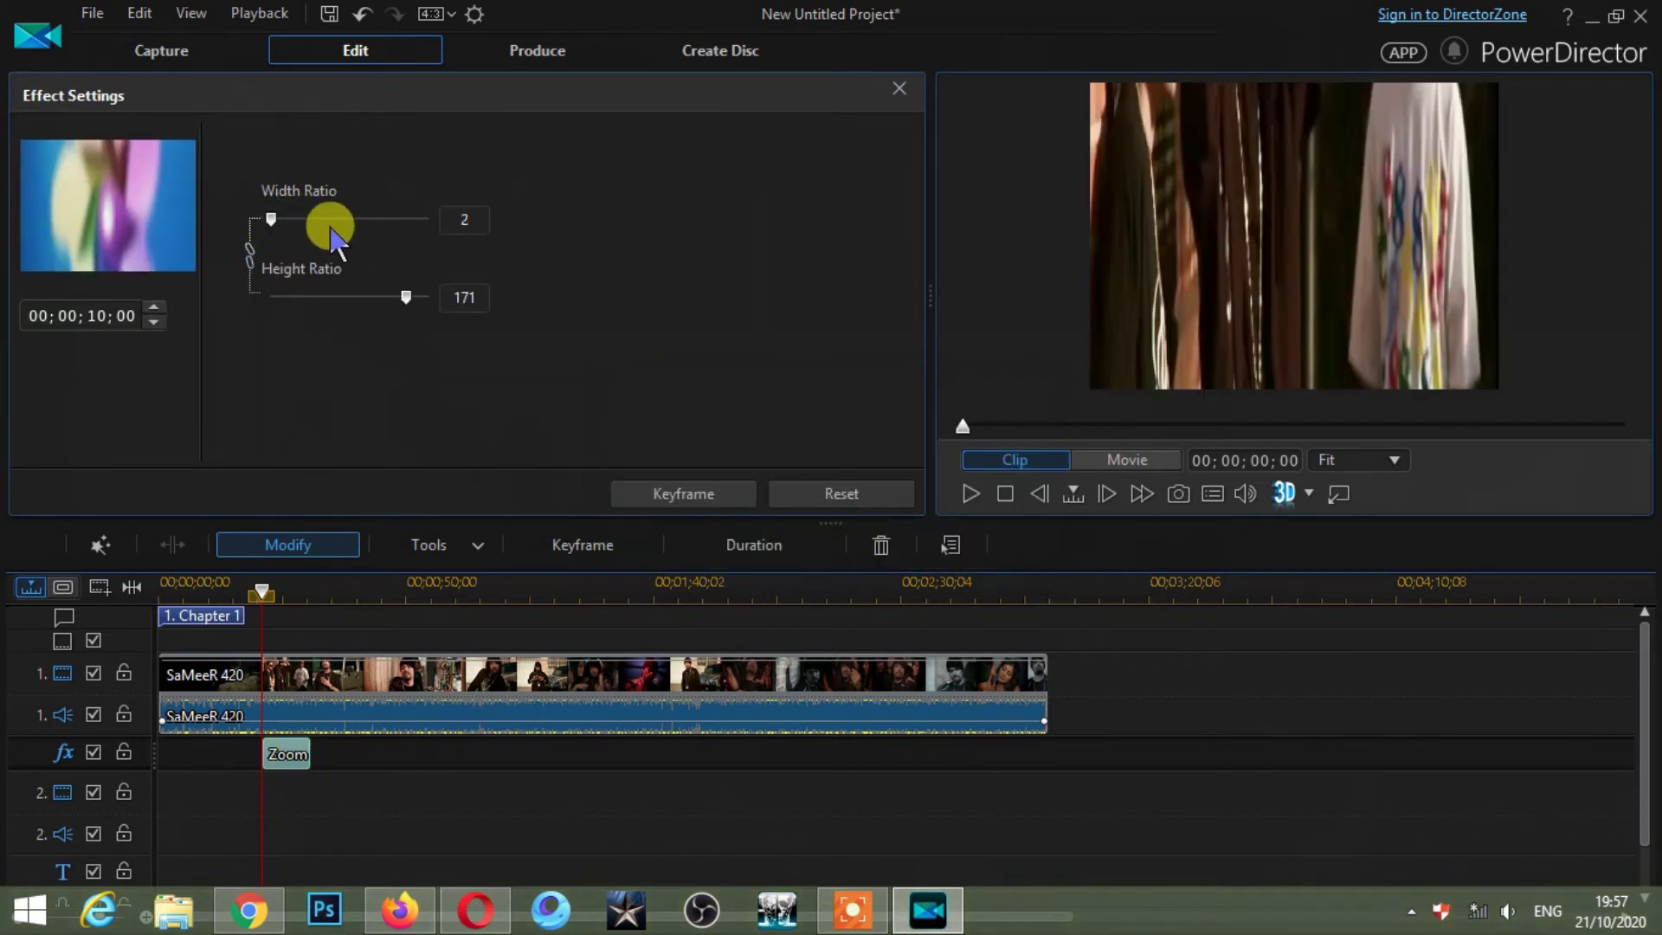
drag(271, 219, 364, 221)
drag(405, 297, 332, 242)
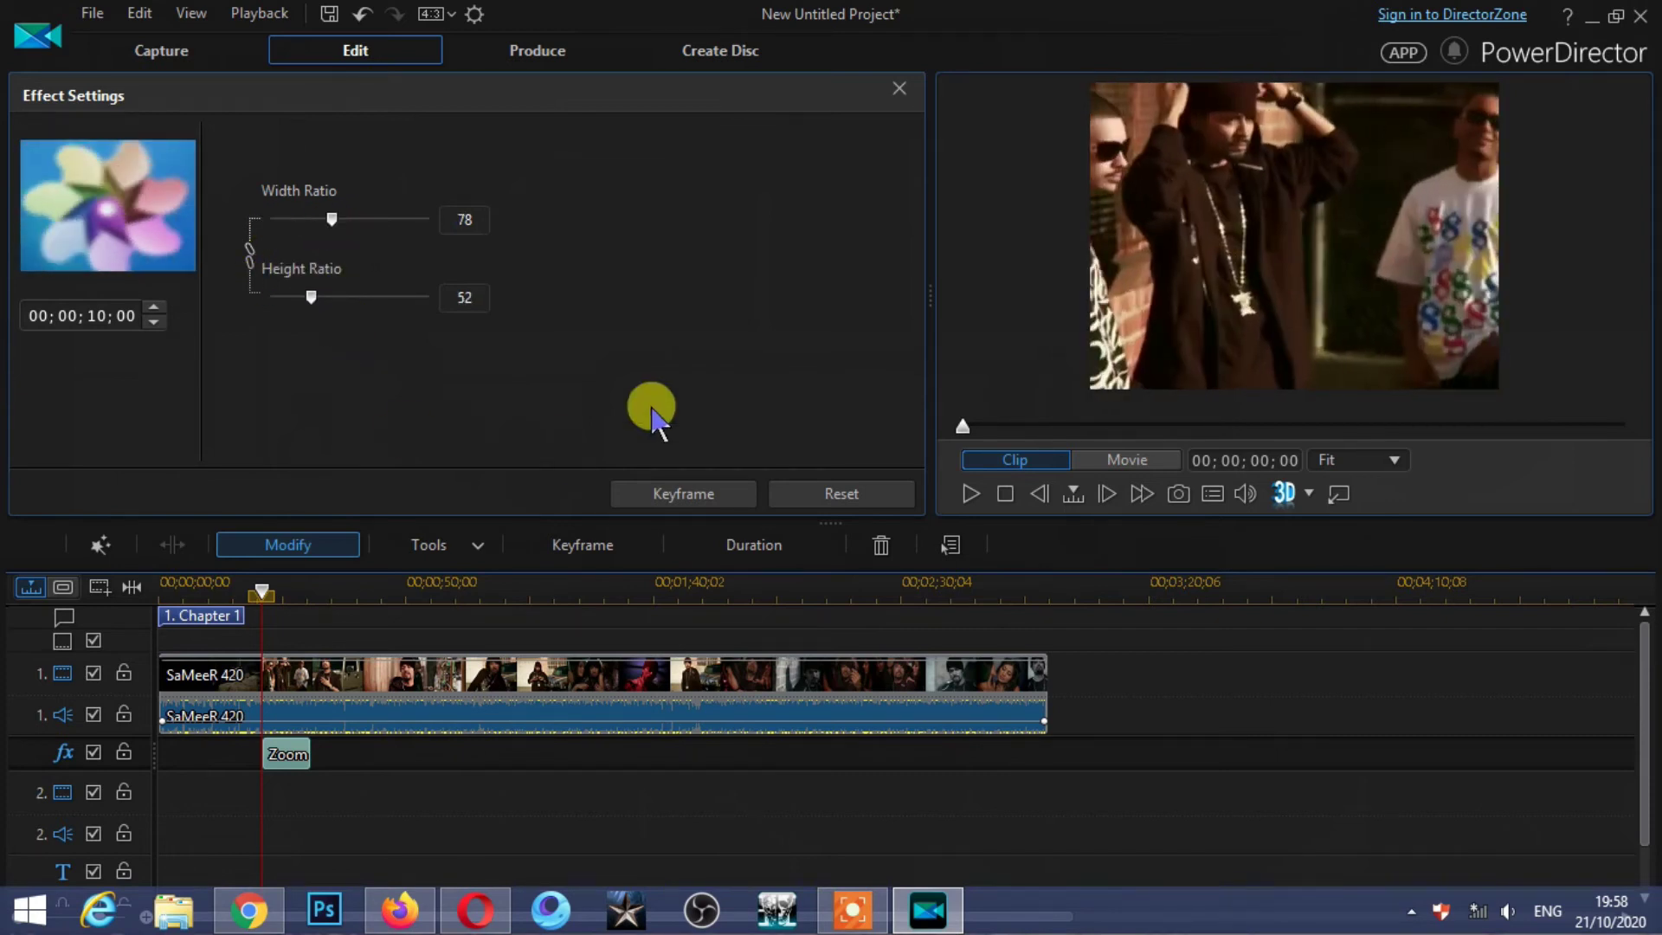
click(898, 88)
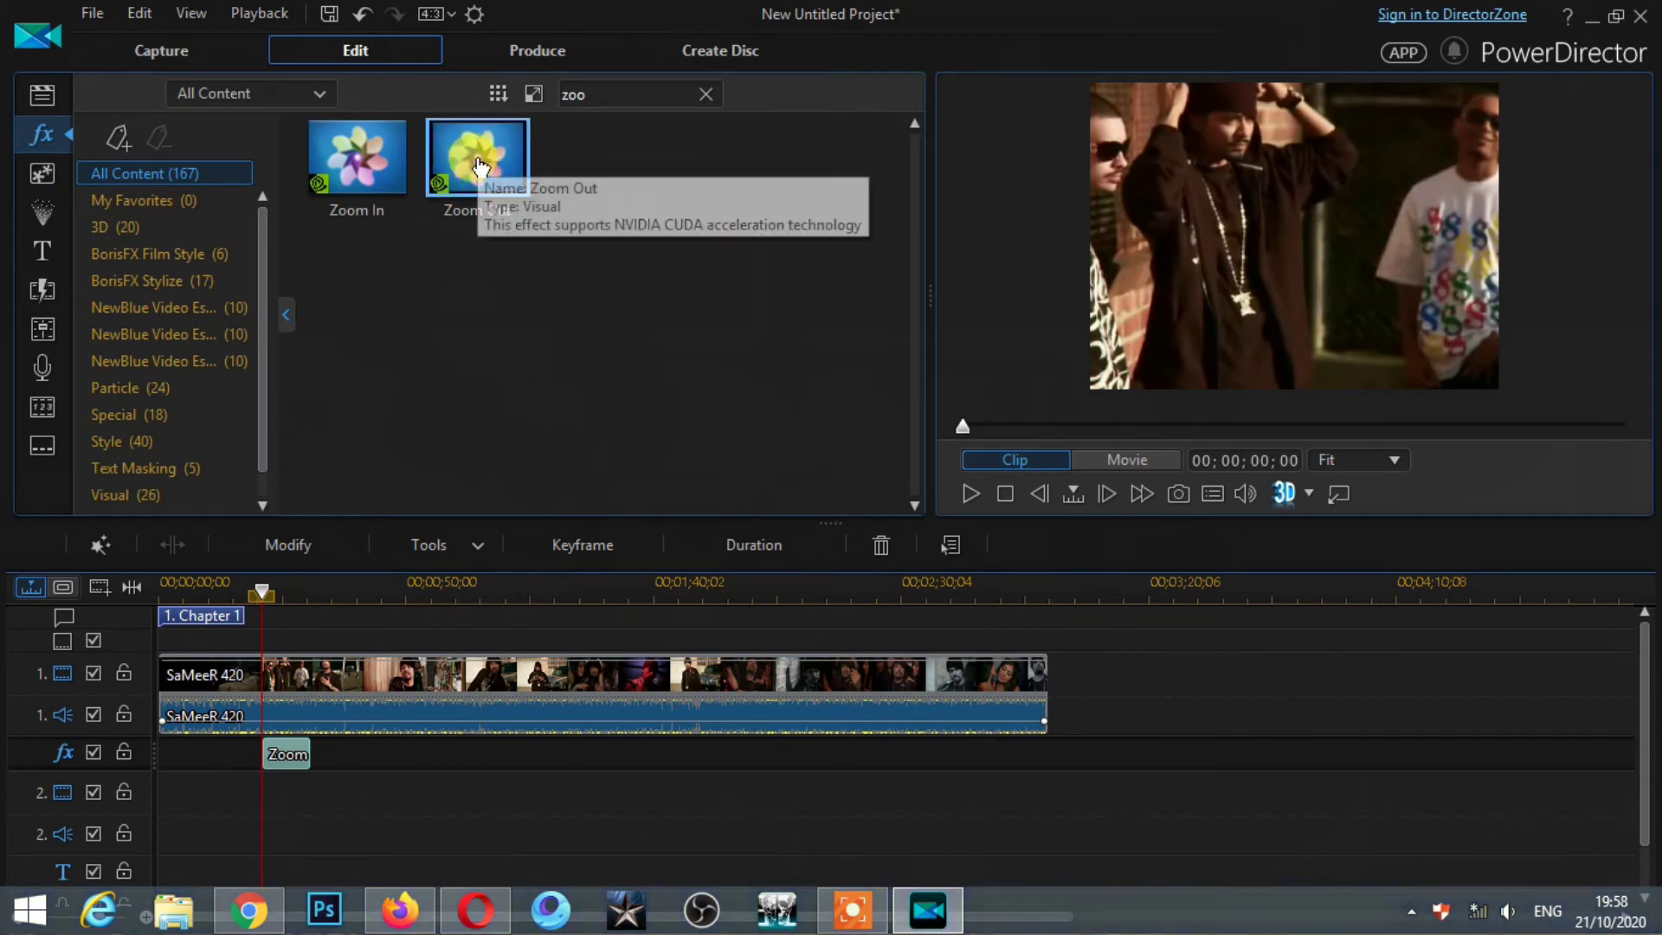
- Add the Zoom Out effect to the effect track starting at 00;00;05;20, before Zoom In, and preview the movie
drag(459, 156, 557, 742)
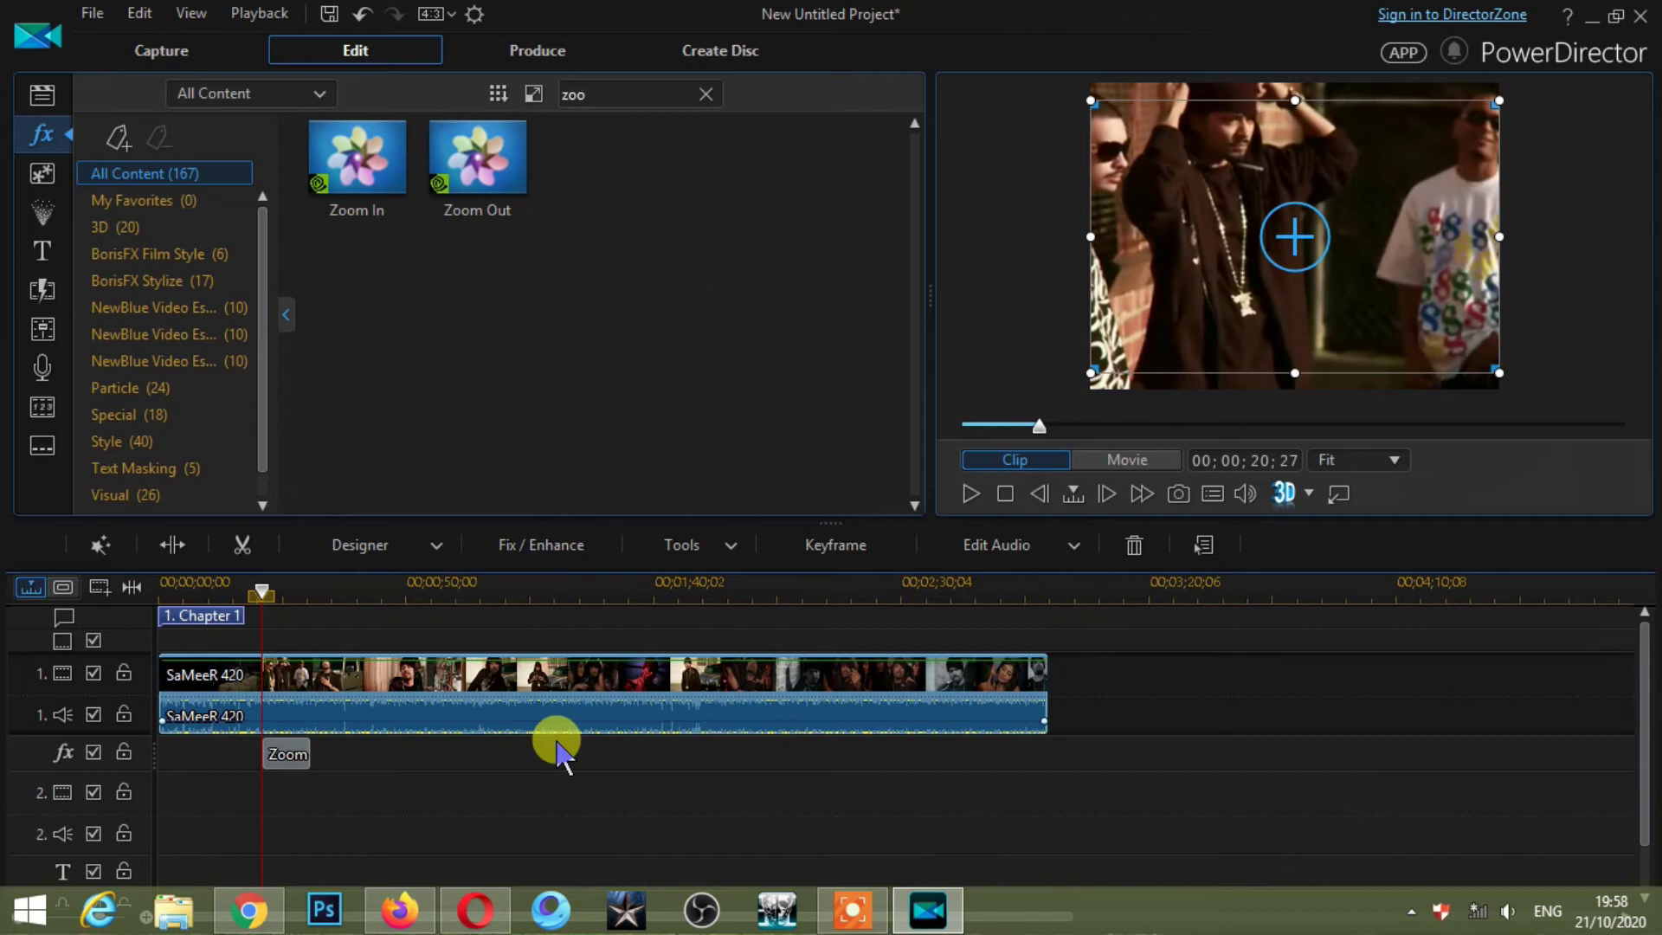
drag(478, 163, 181, 767)
click(969, 494)
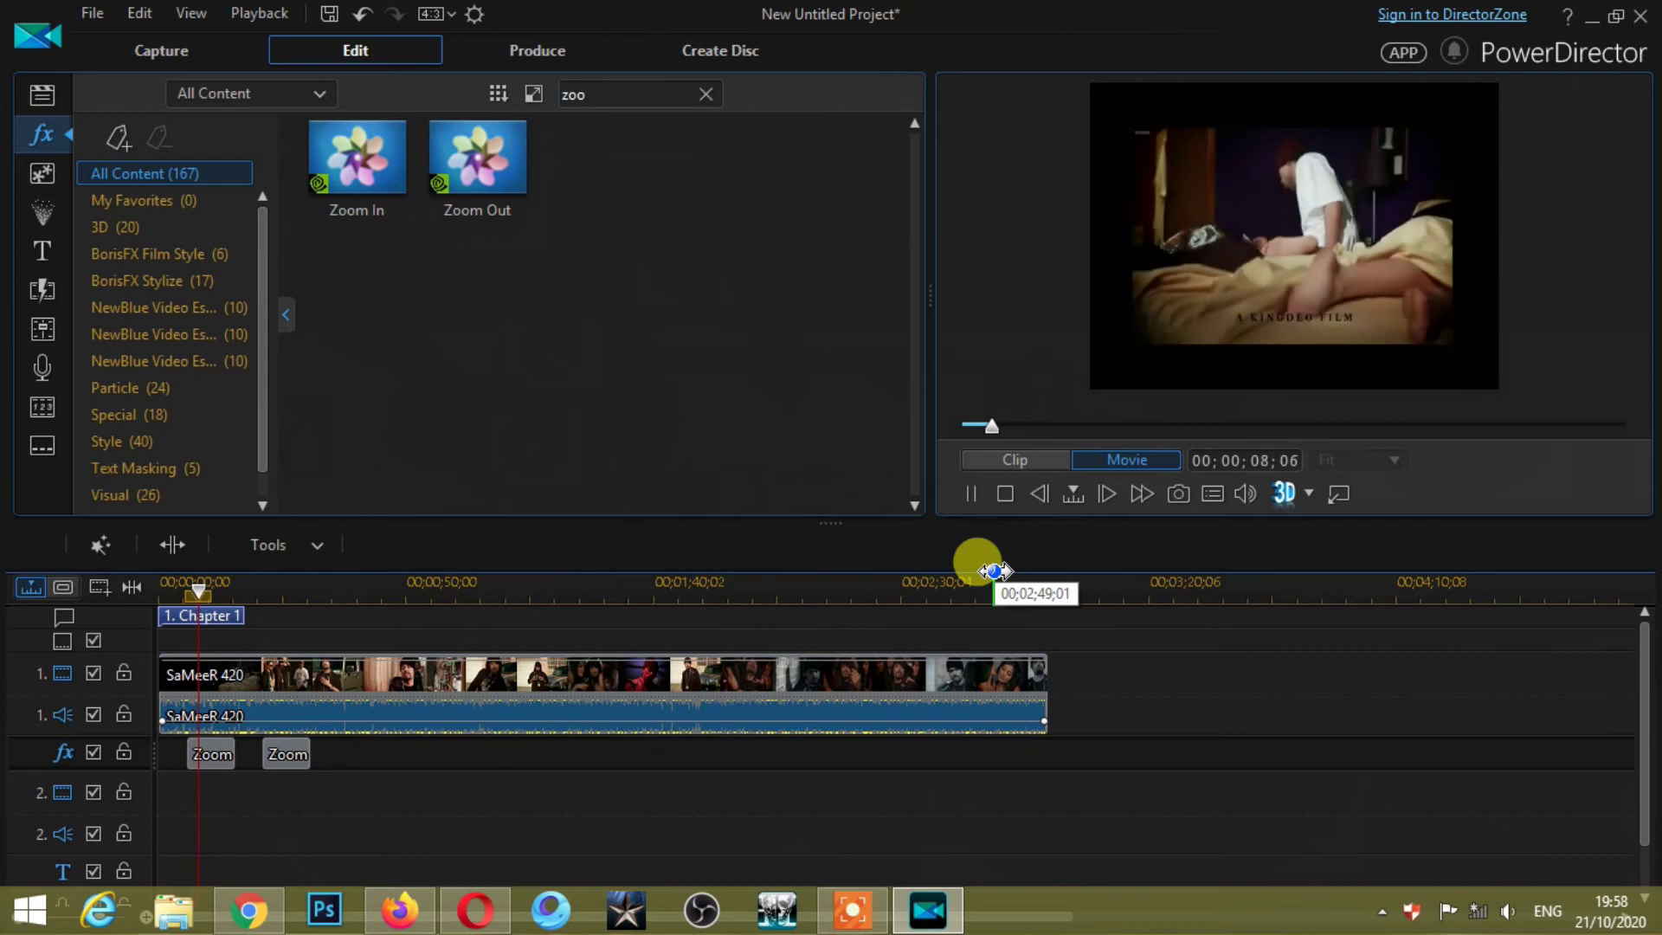
click(1004, 493)
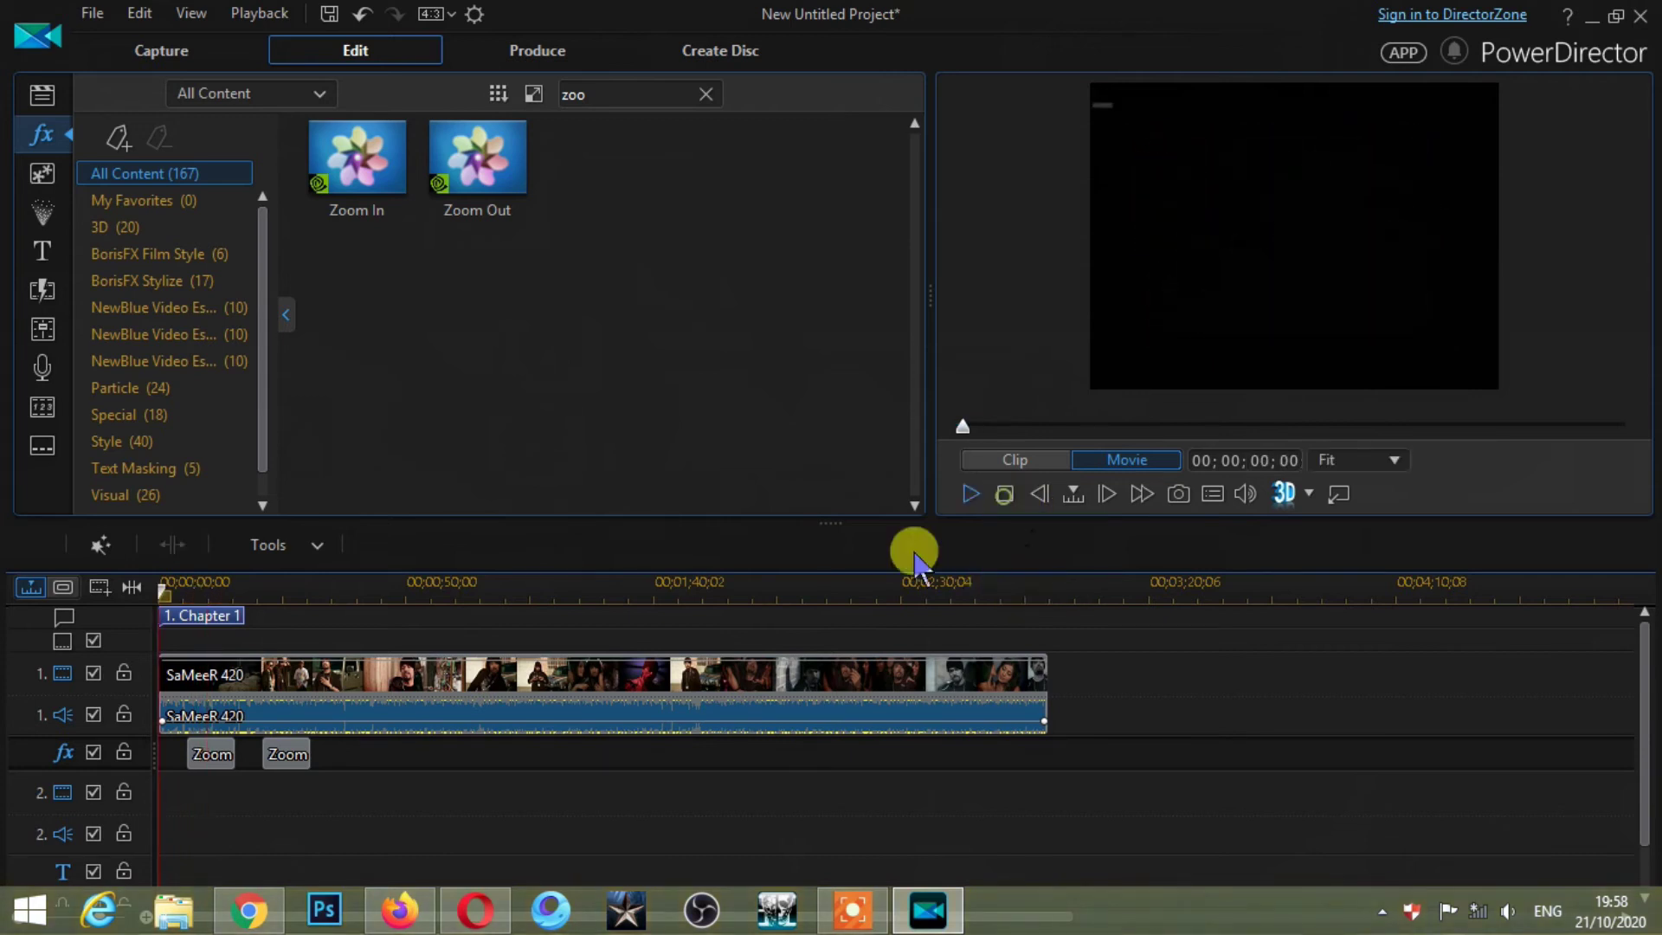
- Move the Zoom In effect to start at 00;00;46;21 and extend the Zoom Out effect's duration to 00;00;26;24
drag(282, 764, 414, 754)
click(212, 760)
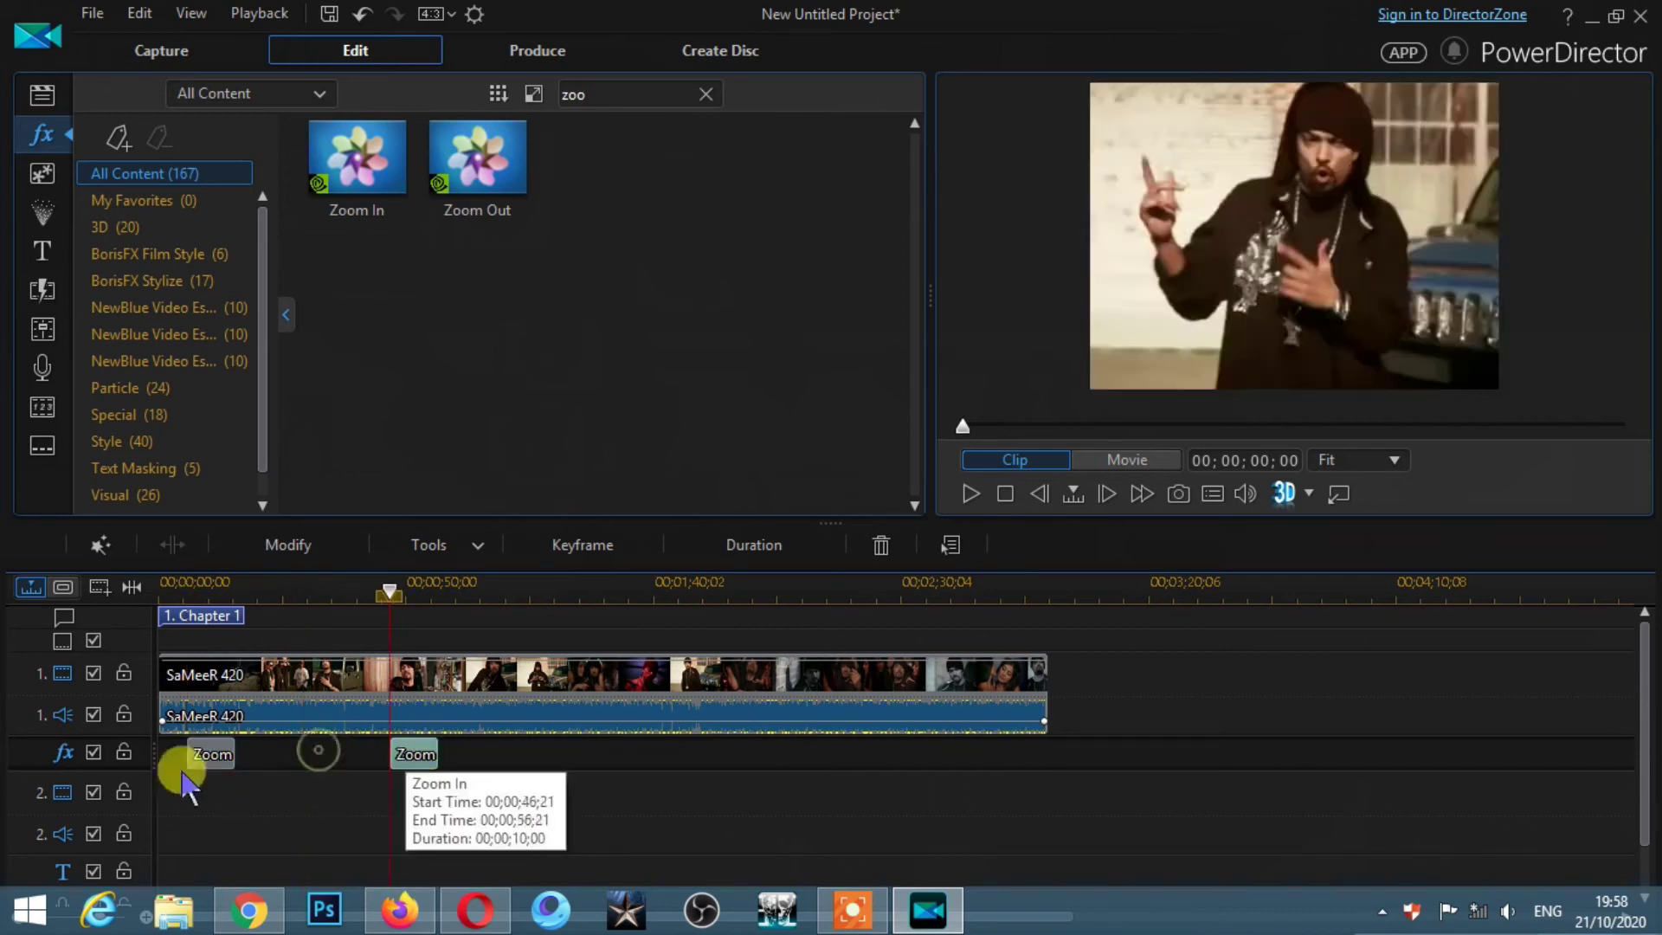
click(225, 758)
drag(238, 755, 317, 755)
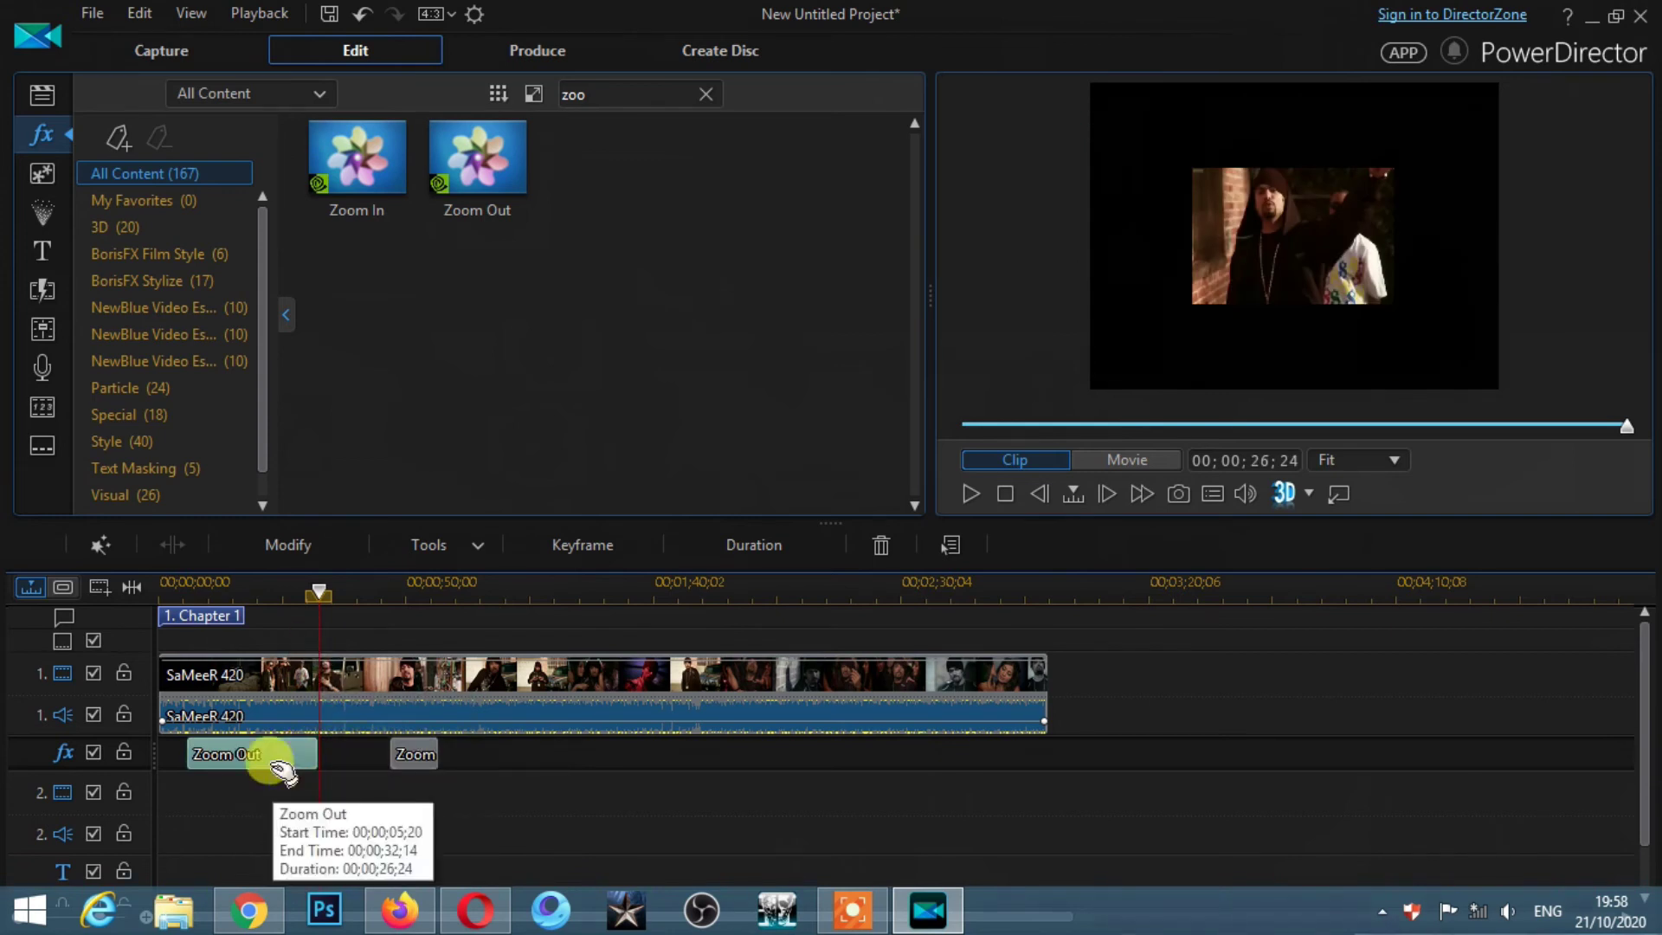